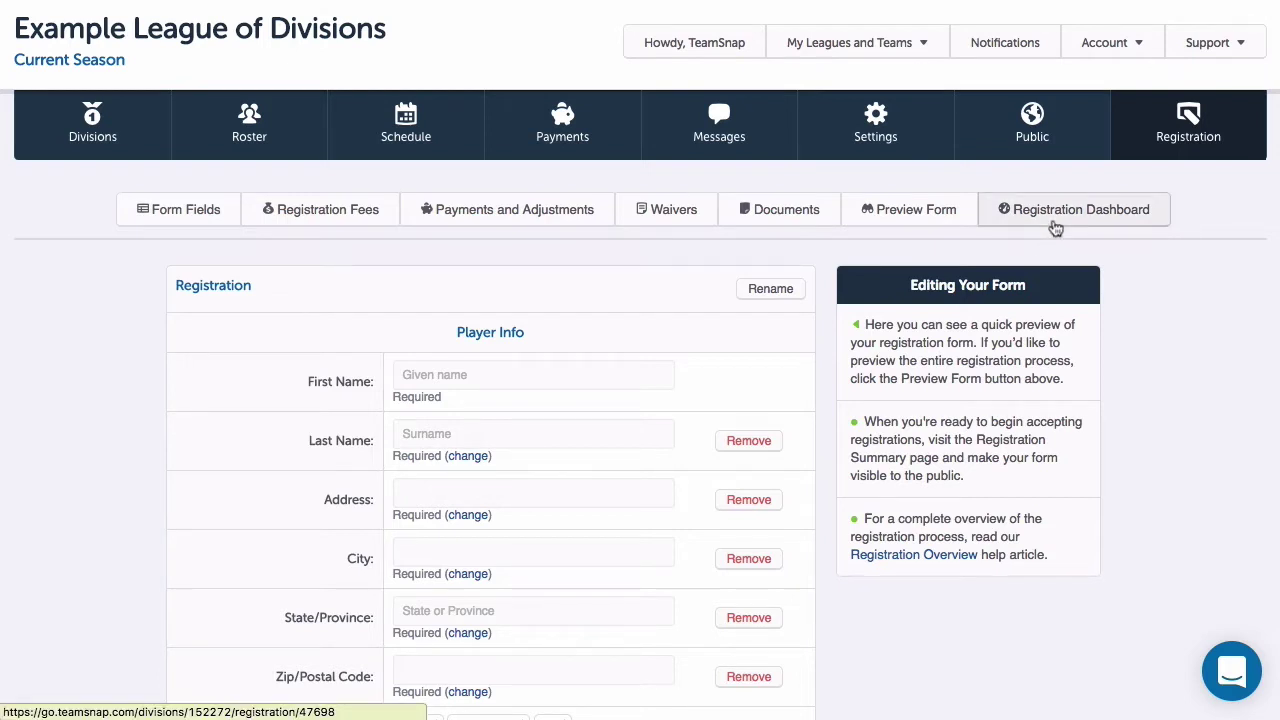
# Open the Registration Dashboard and show the league's Registration Forms list
pyautogui.click(1055, 228)
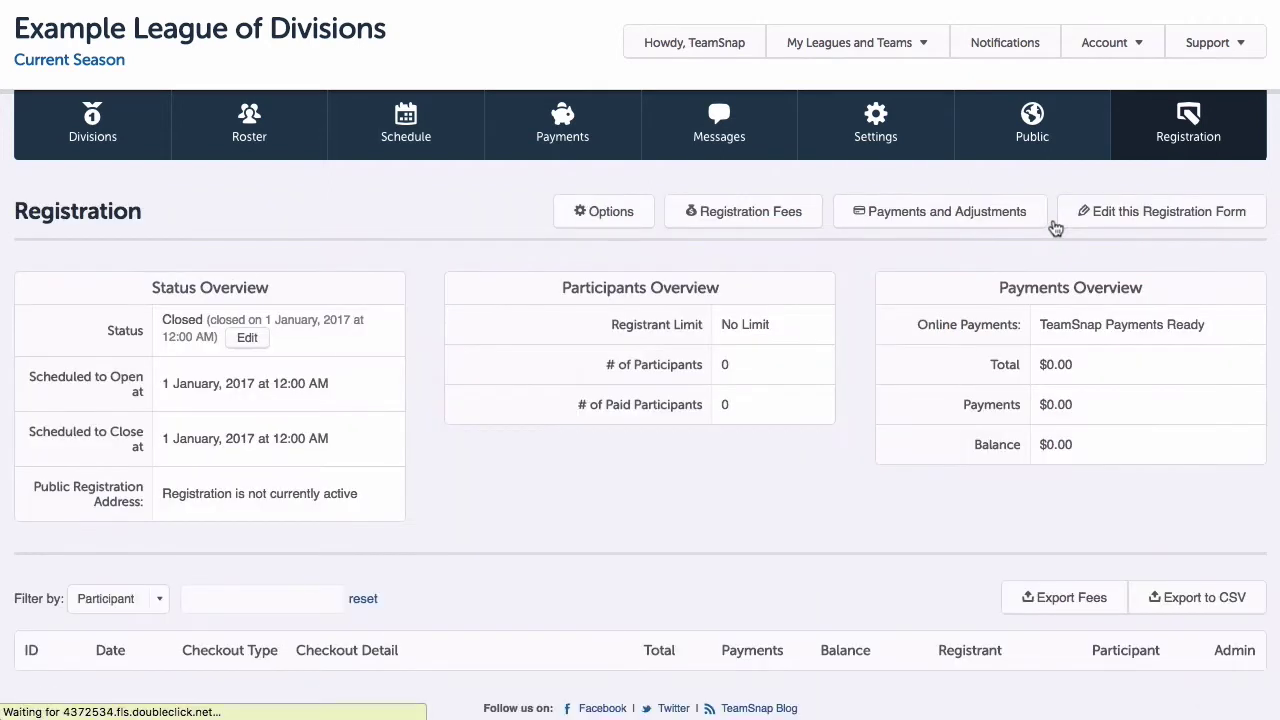
pyautogui.click(1197, 148)
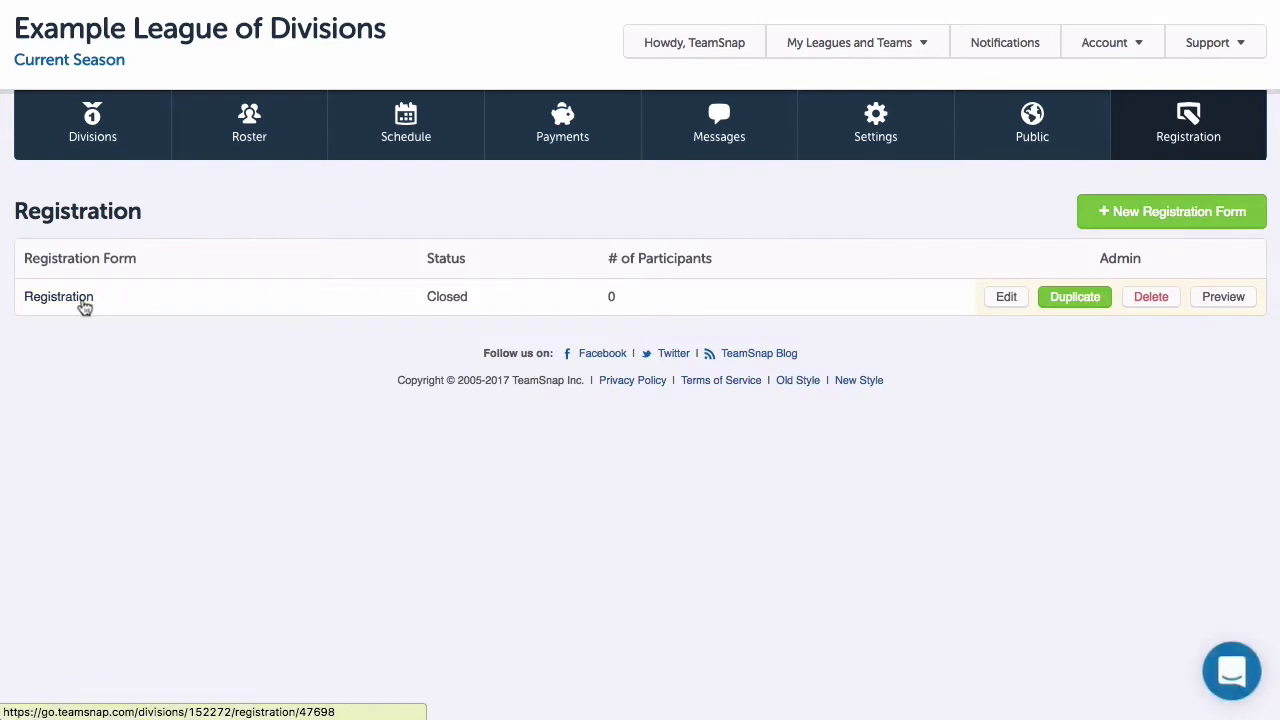
# Set the Registration form to close on May 15, 2017 at 12:00
pyautogui.click(84, 306)
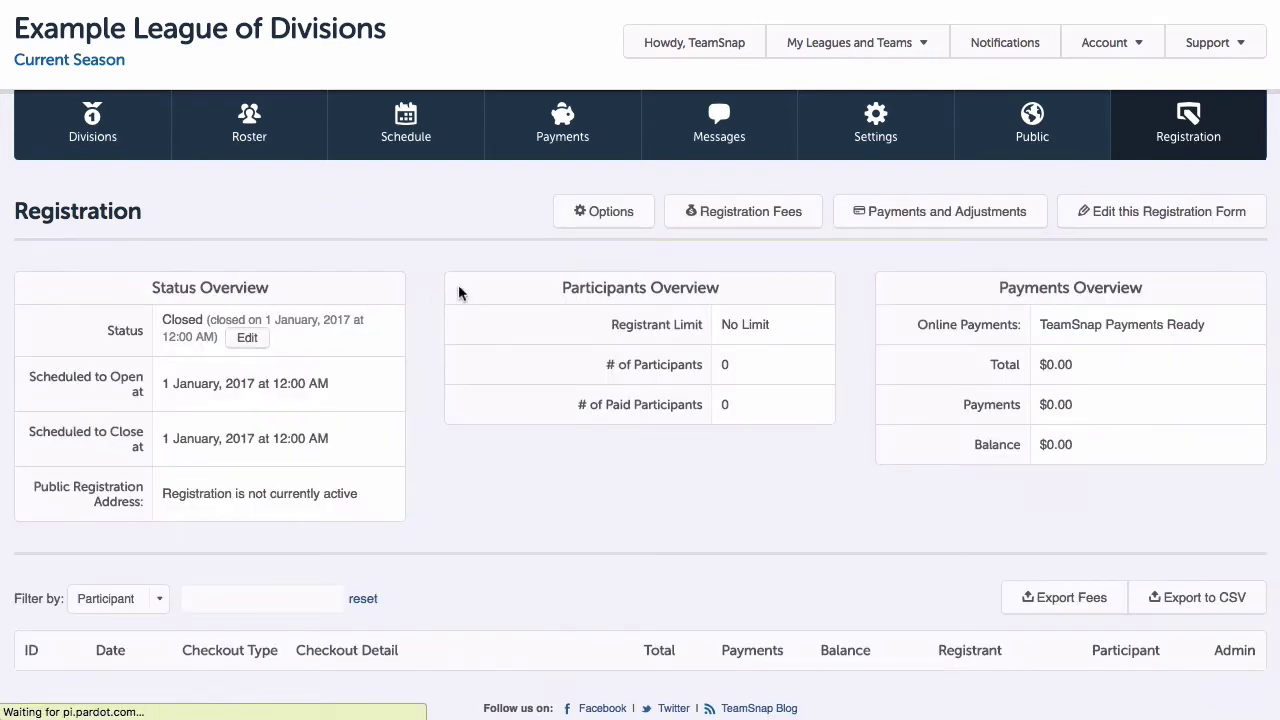
pyautogui.click(611, 213)
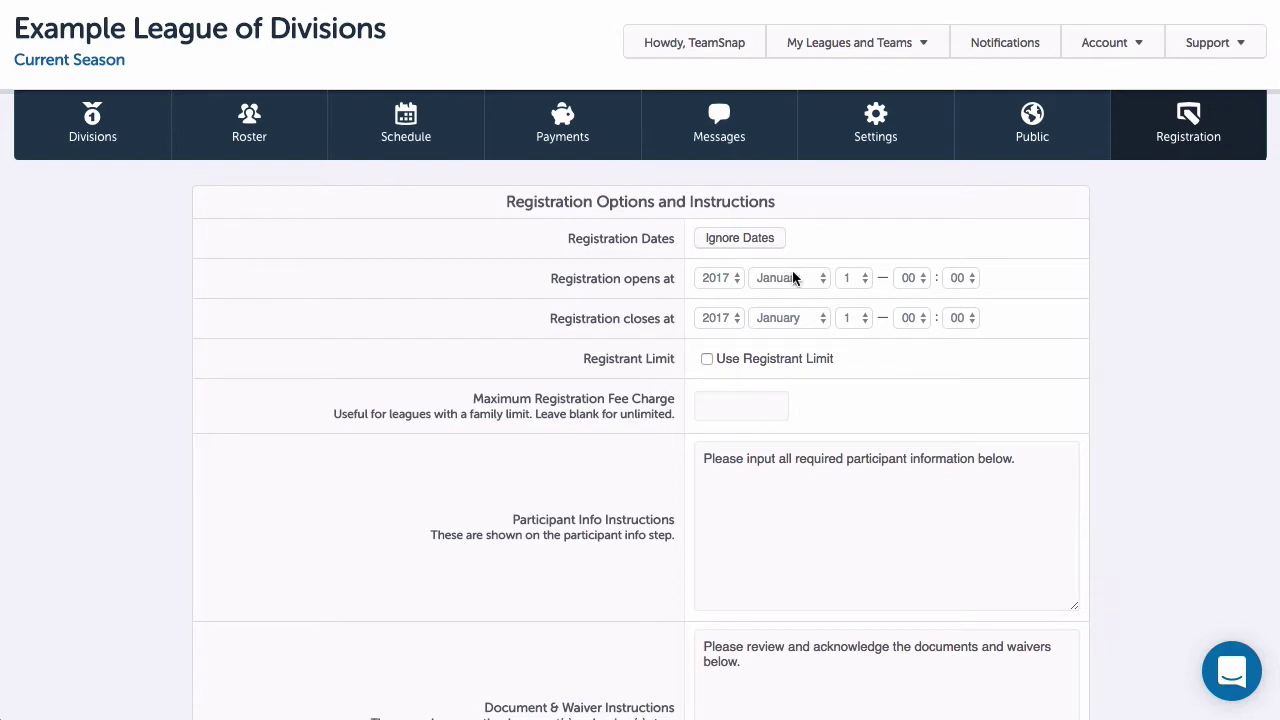
pyautogui.click(809, 319)
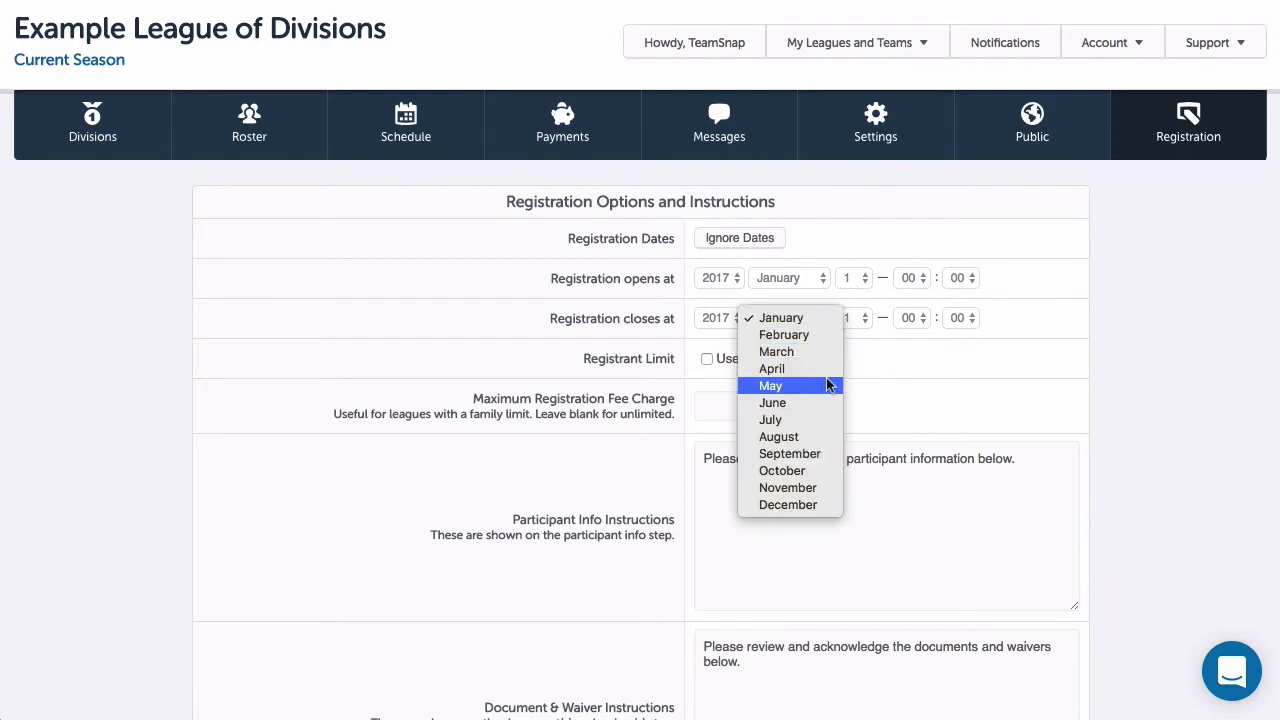
pyautogui.click(828, 385)
pyautogui.click(849, 320)
pyautogui.click(852, 555)
pyautogui.click(912, 318)
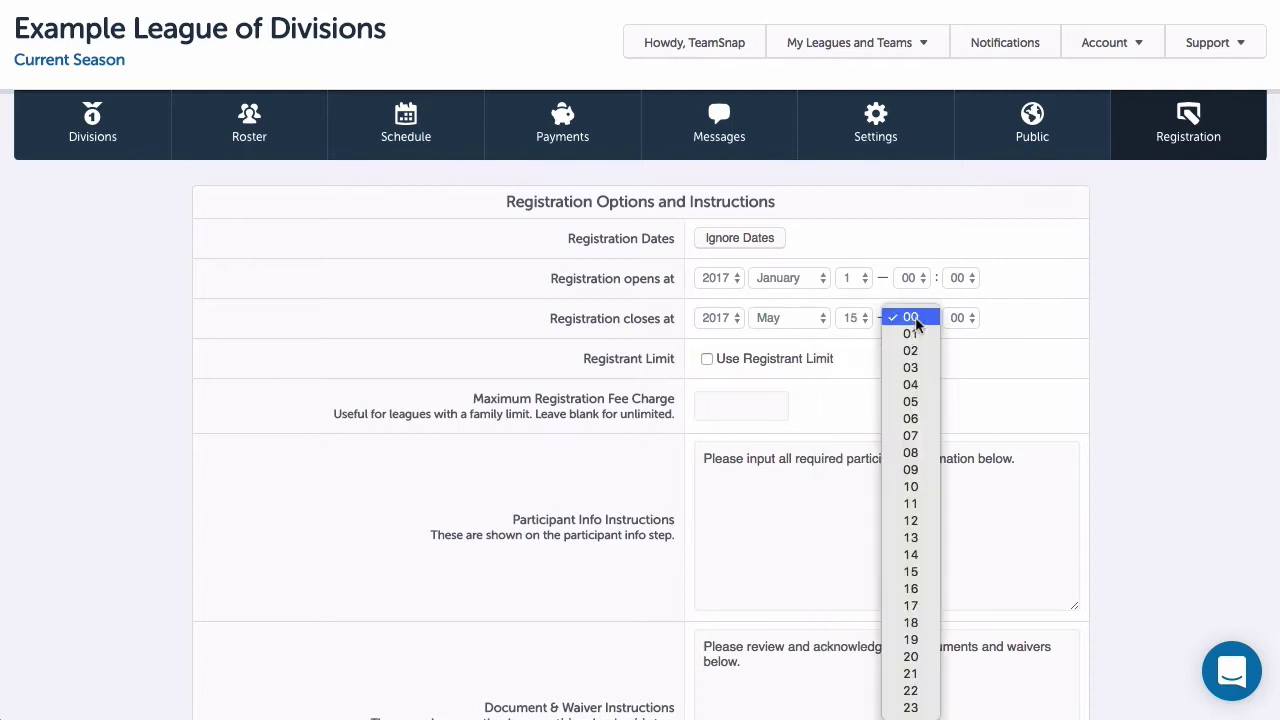
pyautogui.click(909, 520)
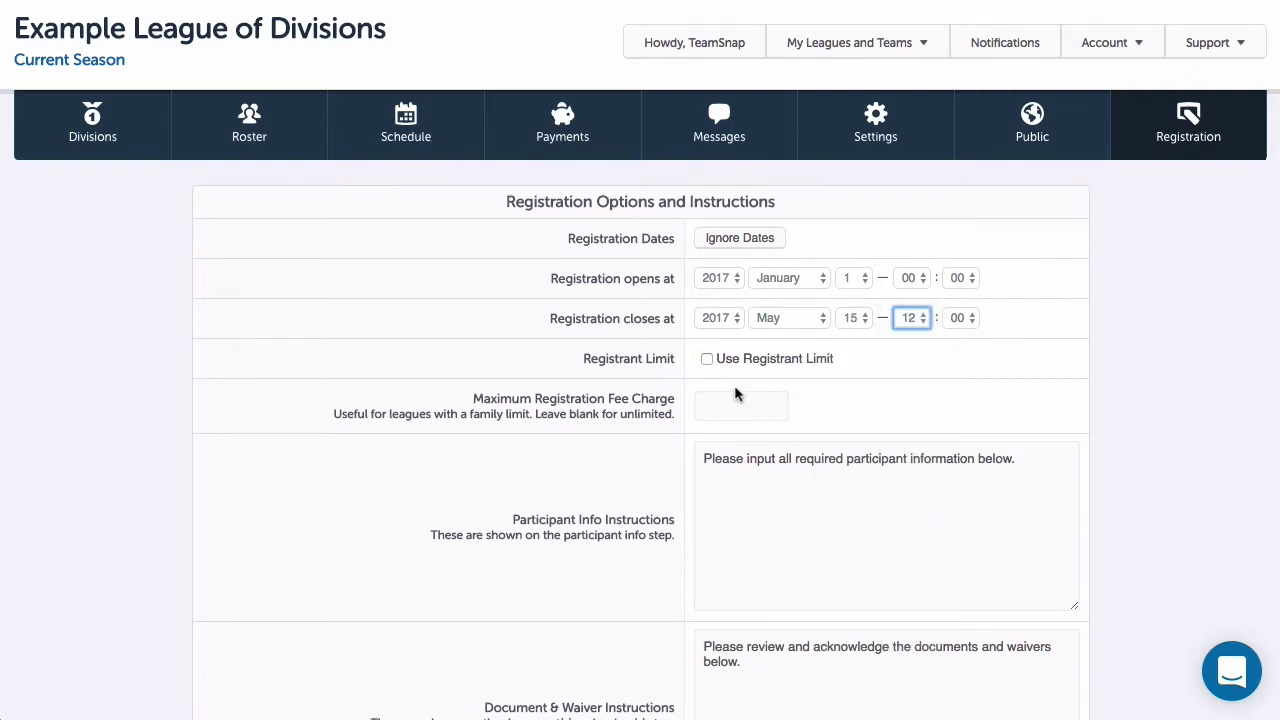
# Limit registrants to 250 and cap the maximum fee charge at 400
pyautogui.click(707, 360)
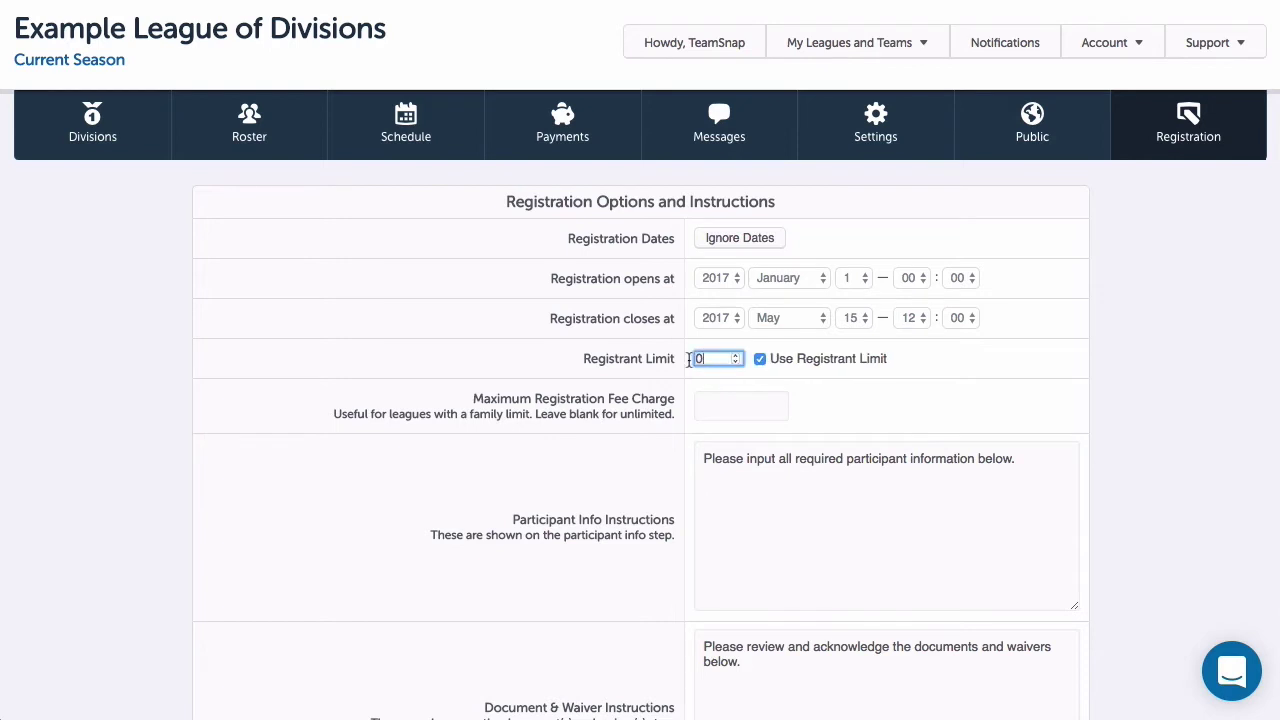
pyautogui.write('250')
pyautogui.click(707, 406)
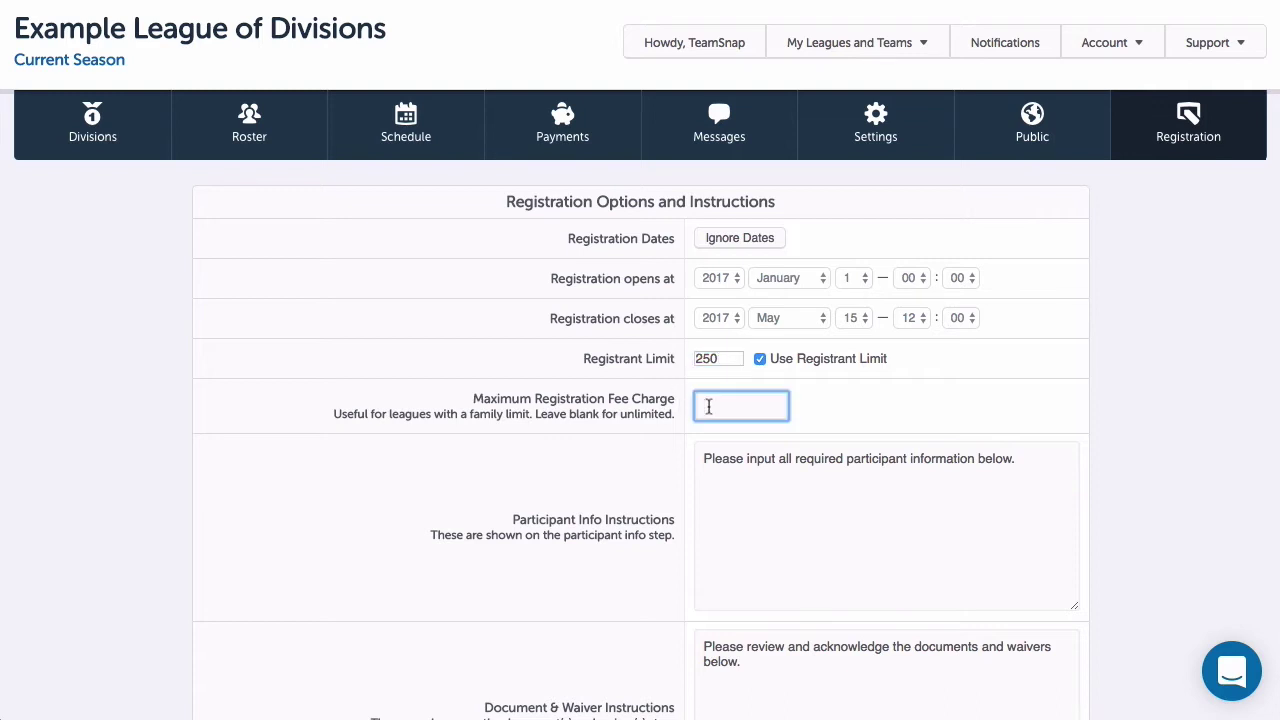
pyautogui.write('400')
pyautogui.click(838, 418)
# Append '<b>This is bold text. </b>' and a link HTML to the participant info instructions
pyautogui.scroll(-3, 838, 418)
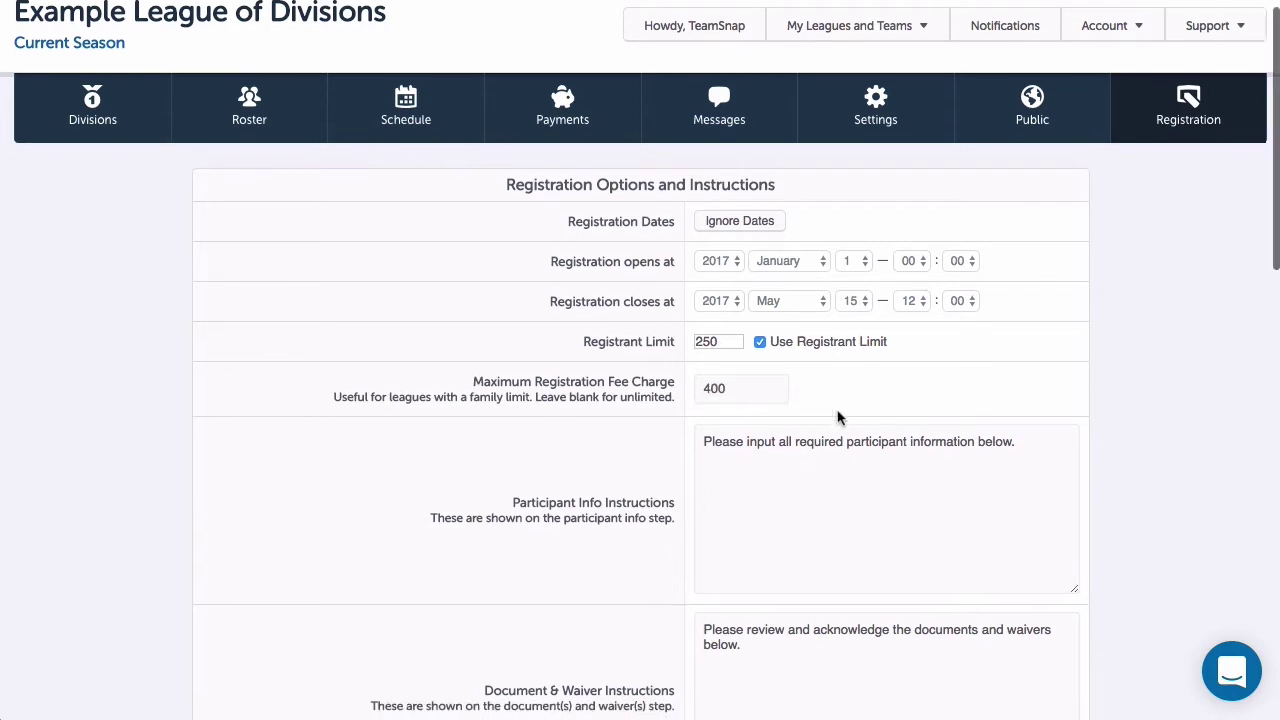
pyautogui.scroll(-1, 838, 412)
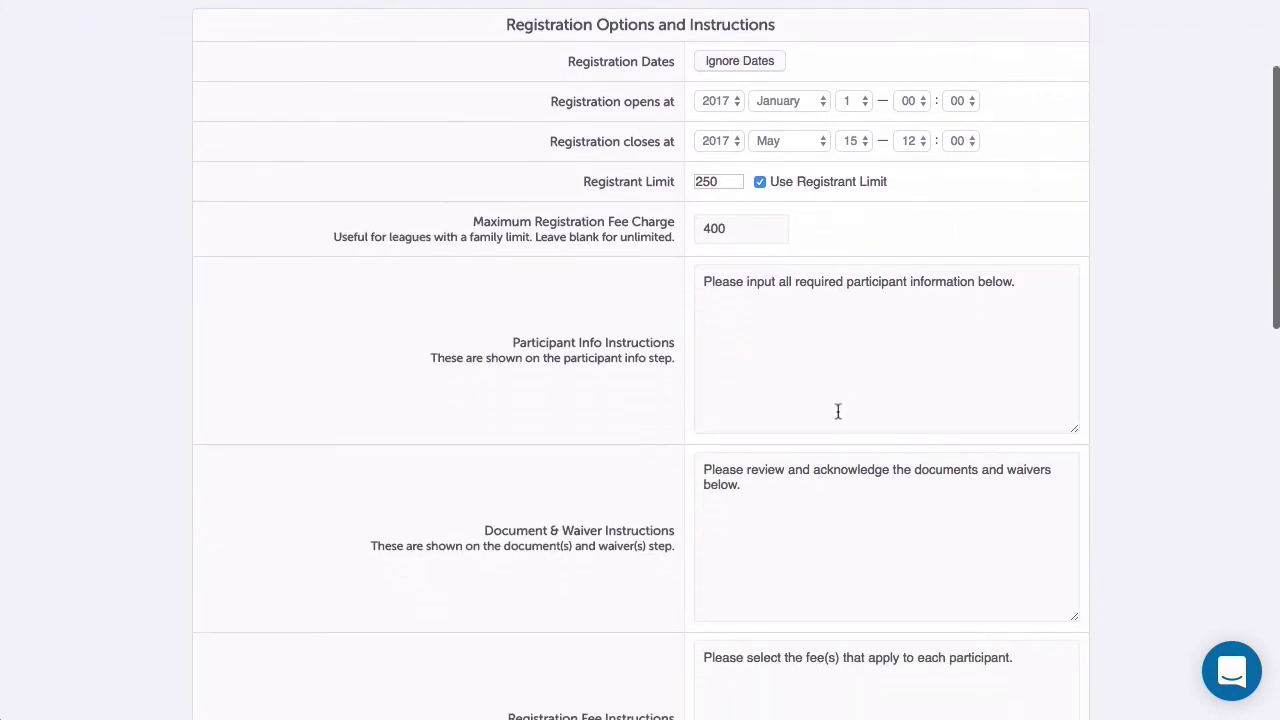
pyautogui.click(784, 302)
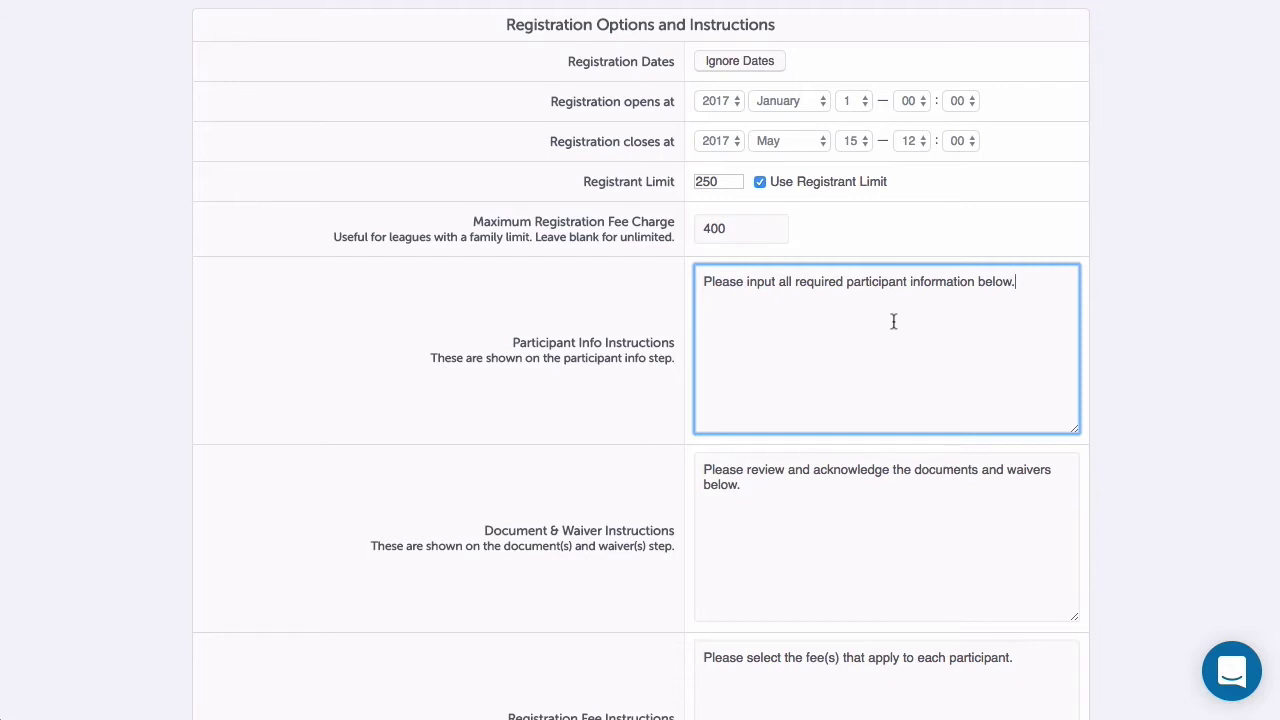
pyautogui.scroll(-3, 893, 321)
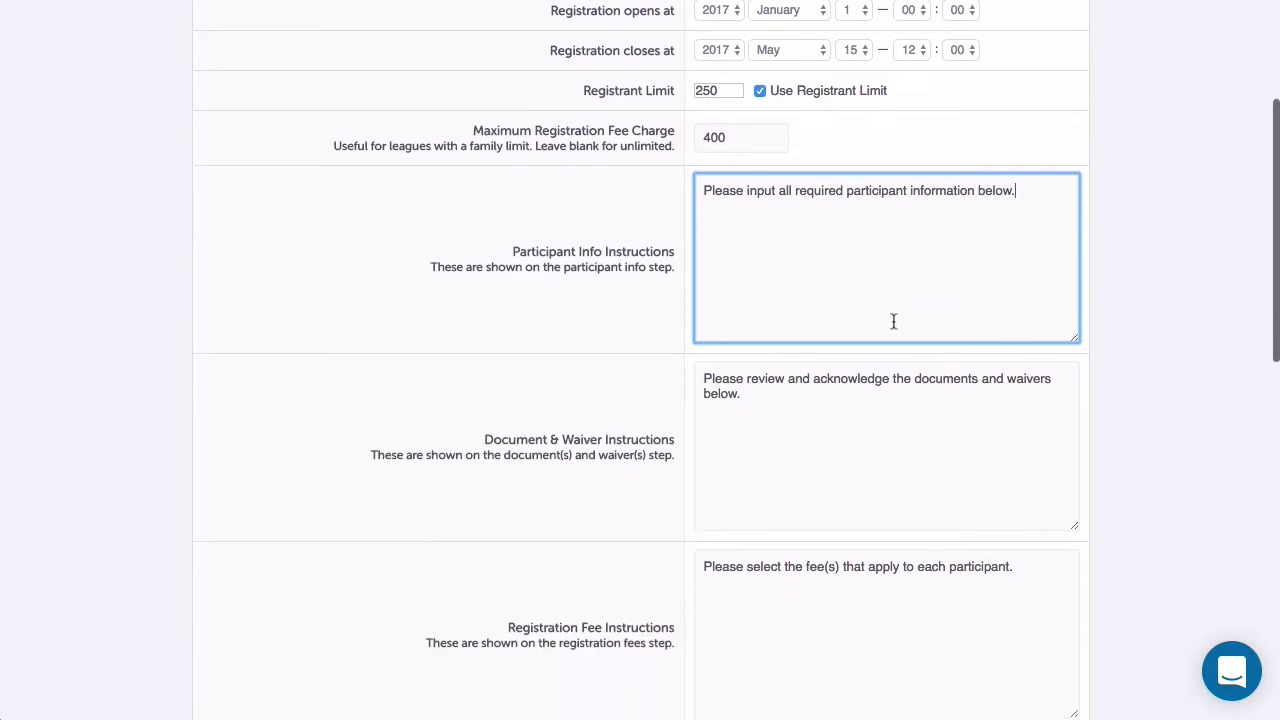
pyautogui.write('<b>This i')
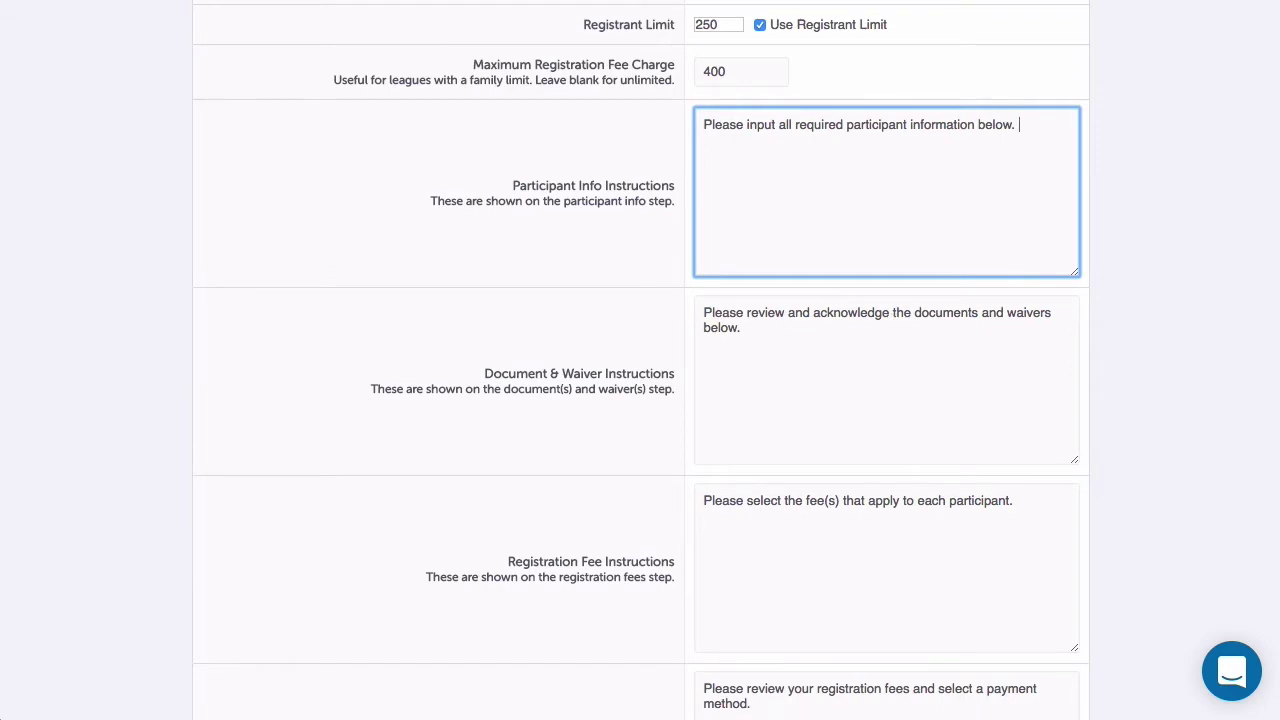
pyautogui.write('s bold text. </b> <a h')
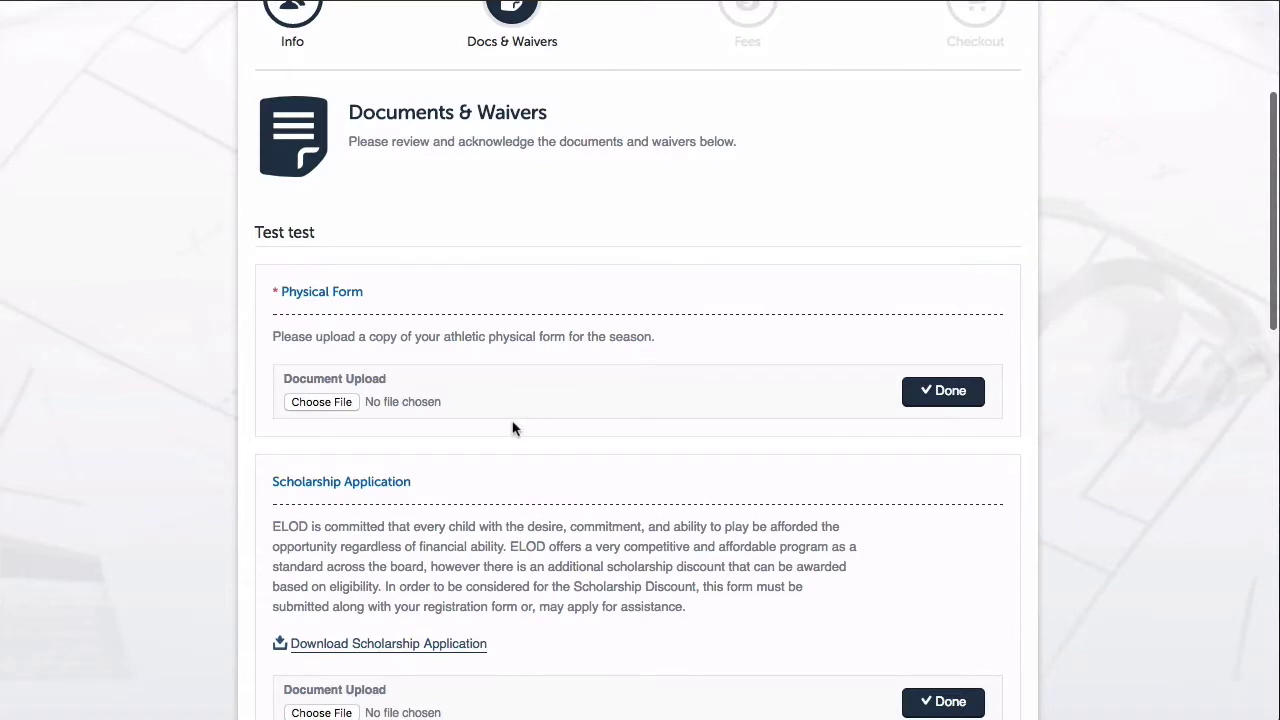
# Upload Athletic Physical Form.pdf as a registration document
pyautogui.click(300, 404)
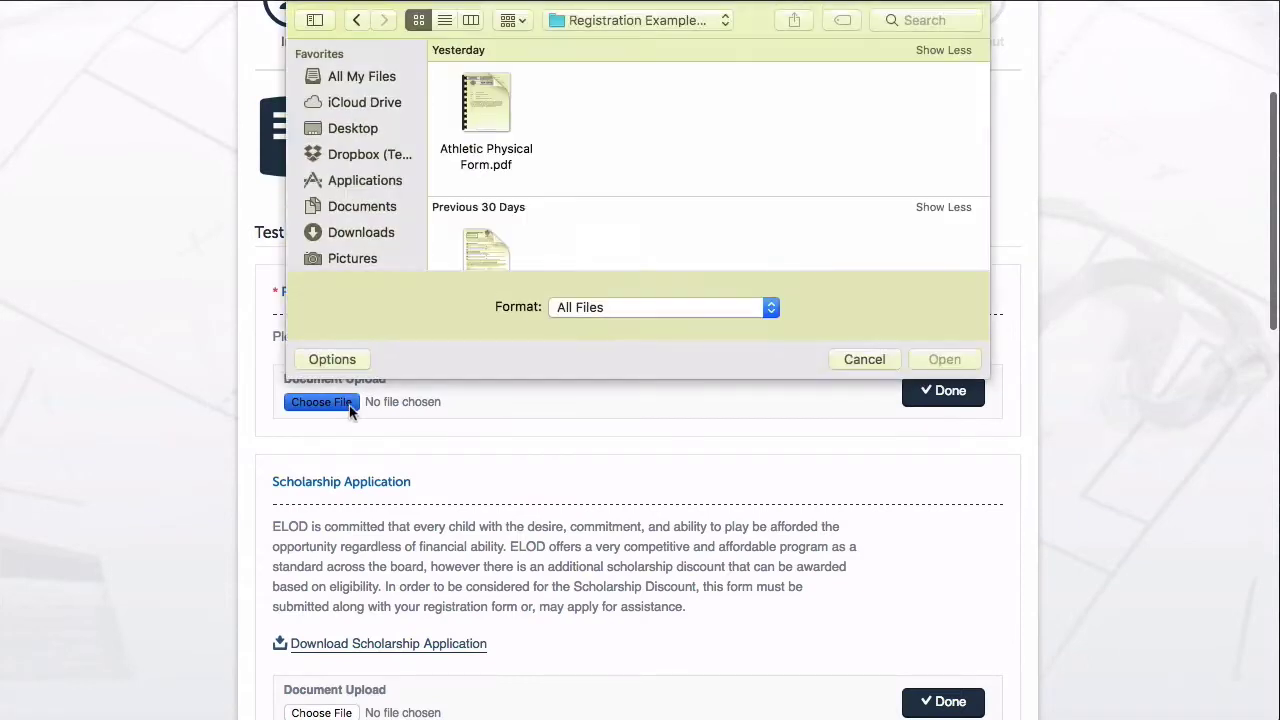
pyautogui.click(492, 103)
pyautogui.click(944, 359)
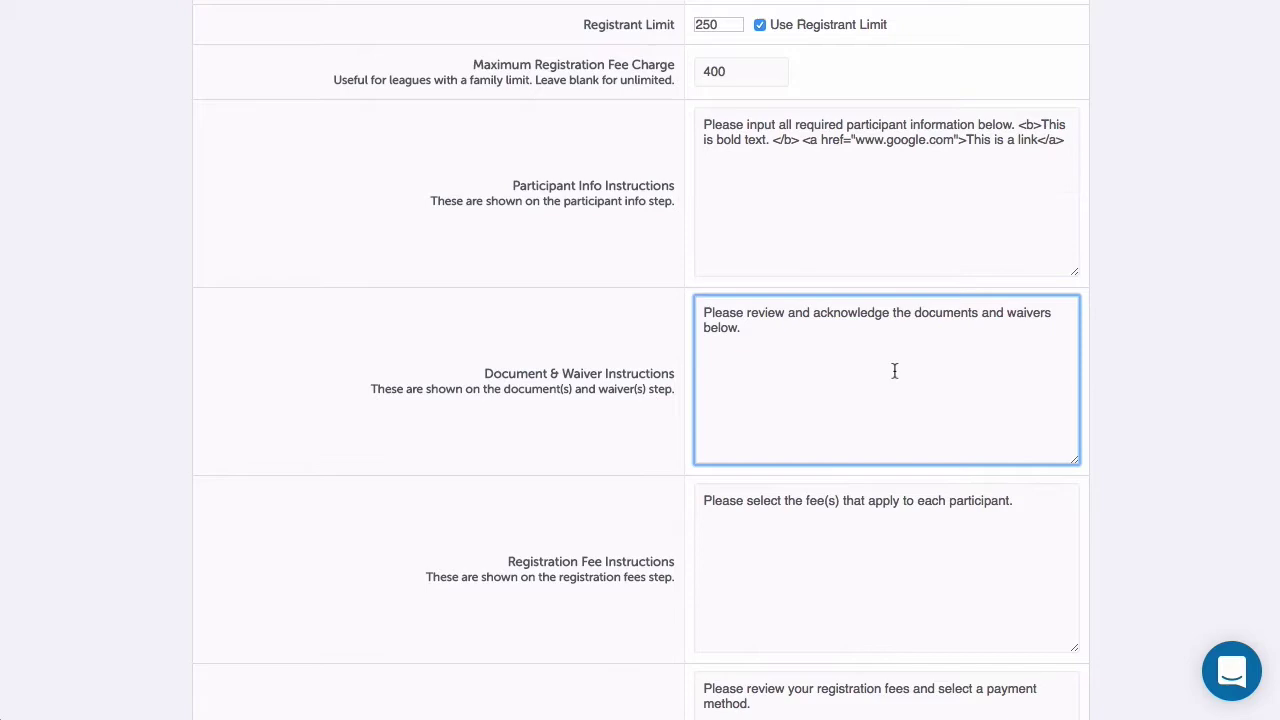
pyautogui.scroll(-3, 894, 371)
pyautogui.scroll(-5, 894, 371)
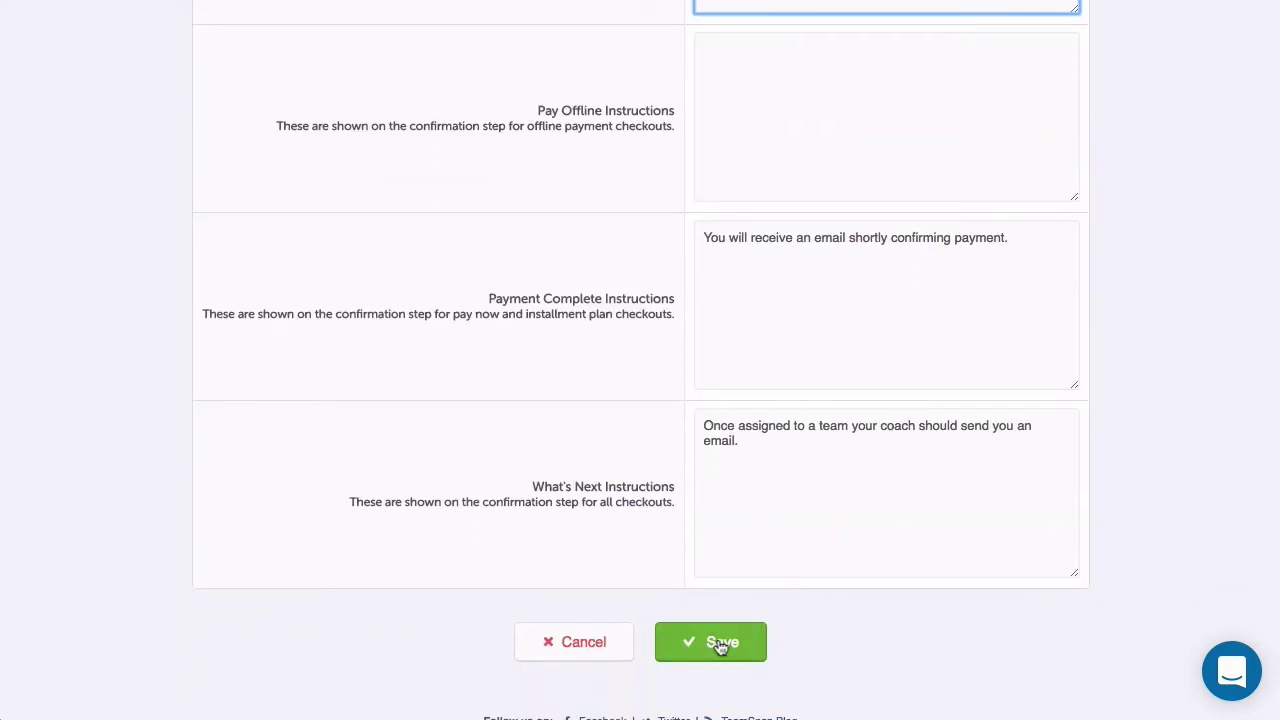
# Save the registration options and preview the form as registrants see it
pyautogui.click(712, 645)
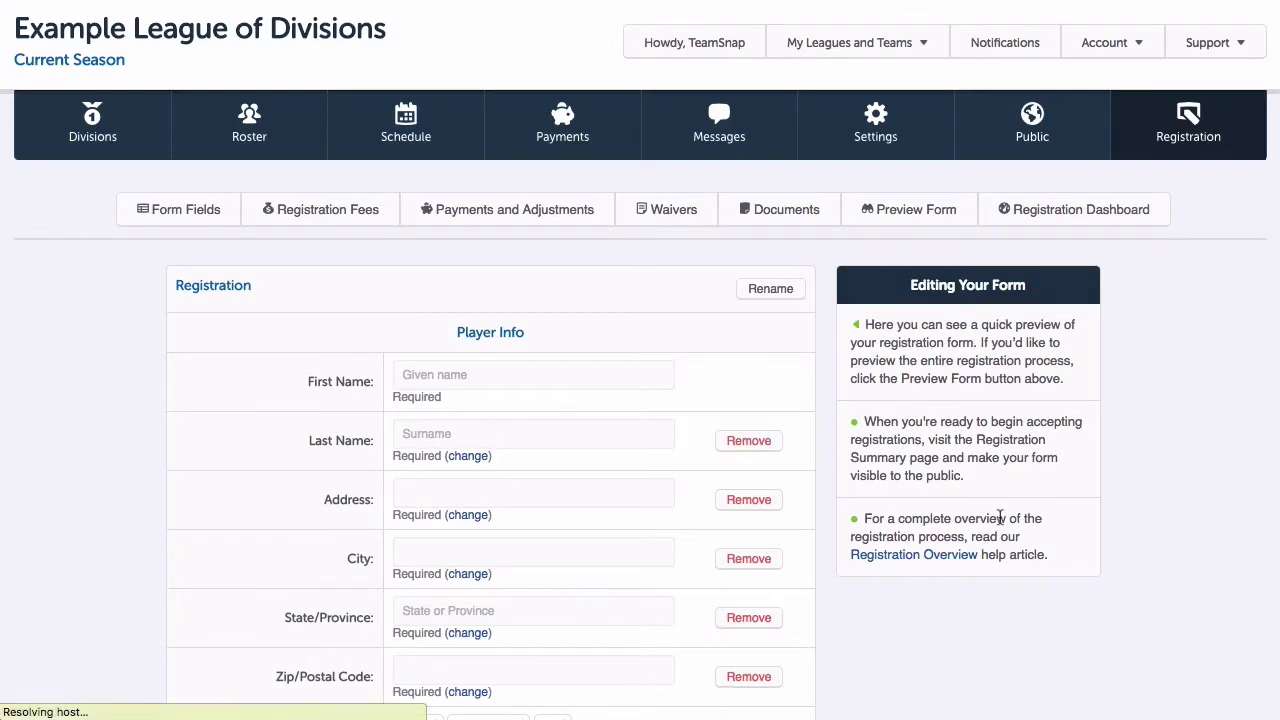
pyautogui.click(912, 210)
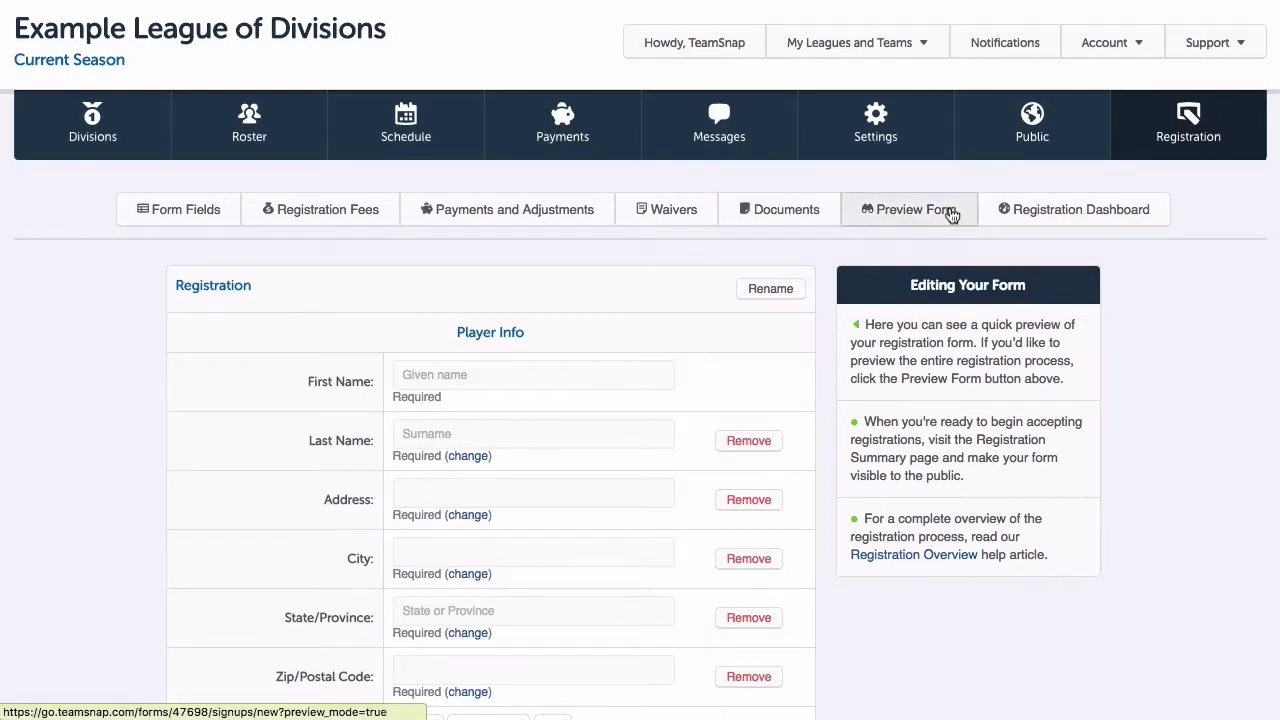
pyautogui.scroll(-1, 713, 328)
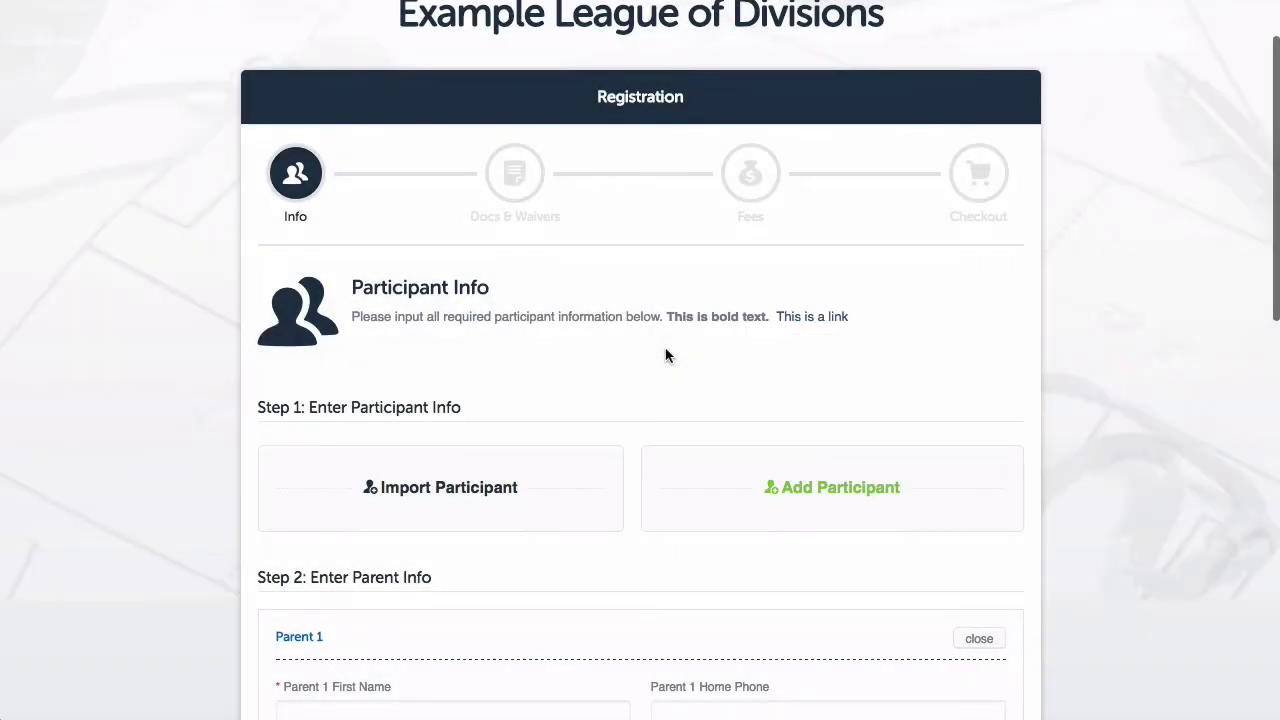
# Import the commissioner's details as participant info and continue to documents
pyautogui.click(440, 487)
pyautogui.click(390, 190)
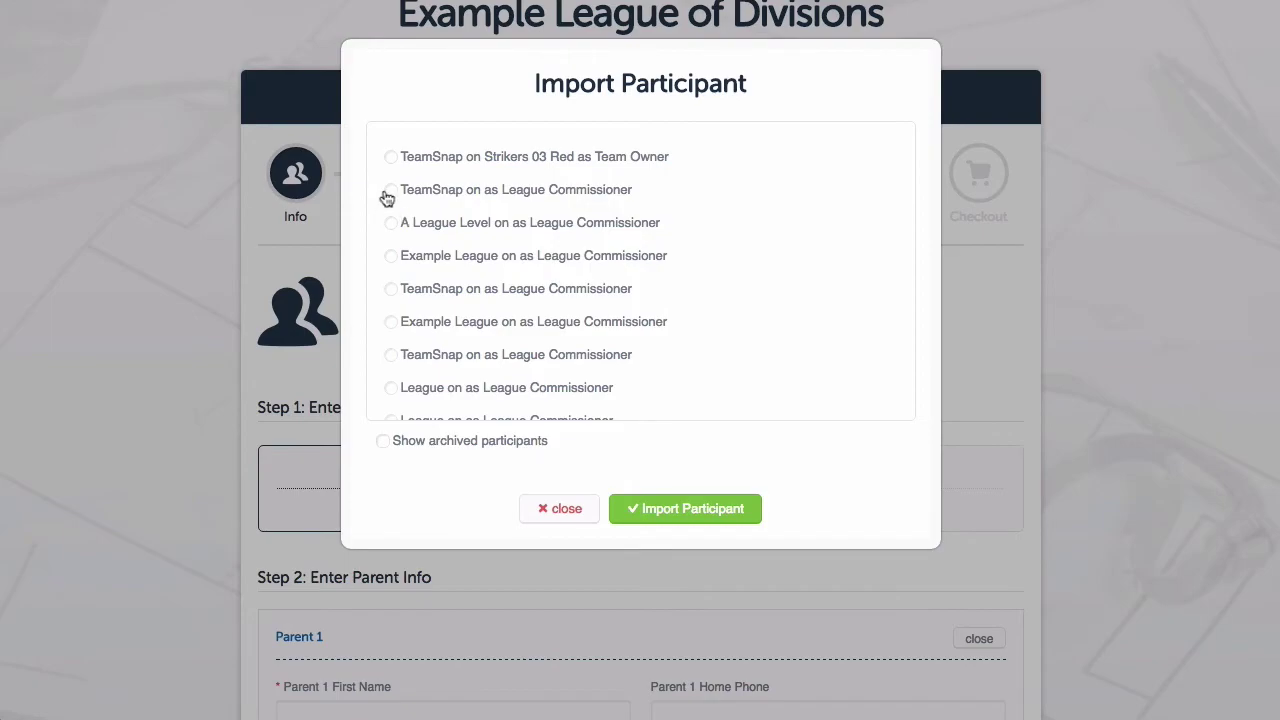
pyautogui.click(669, 509)
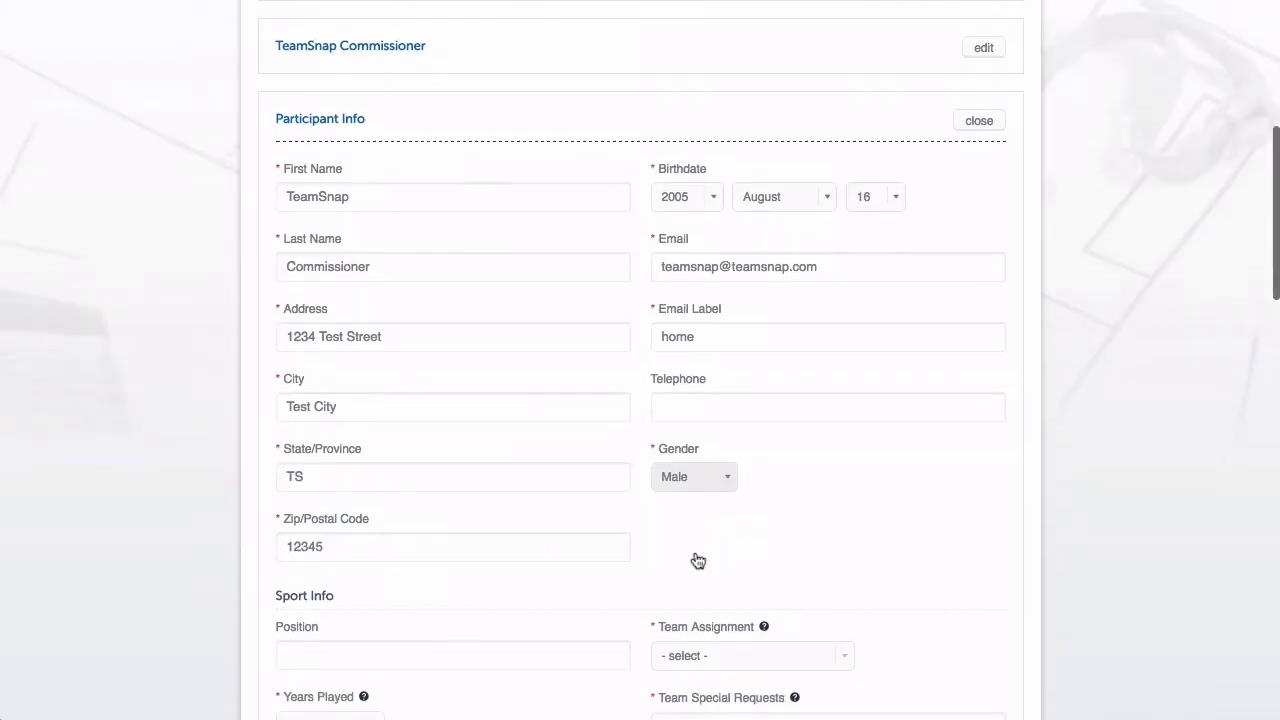
pyautogui.scroll(-15, 746, 458)
pyautogui.click(896, 577)
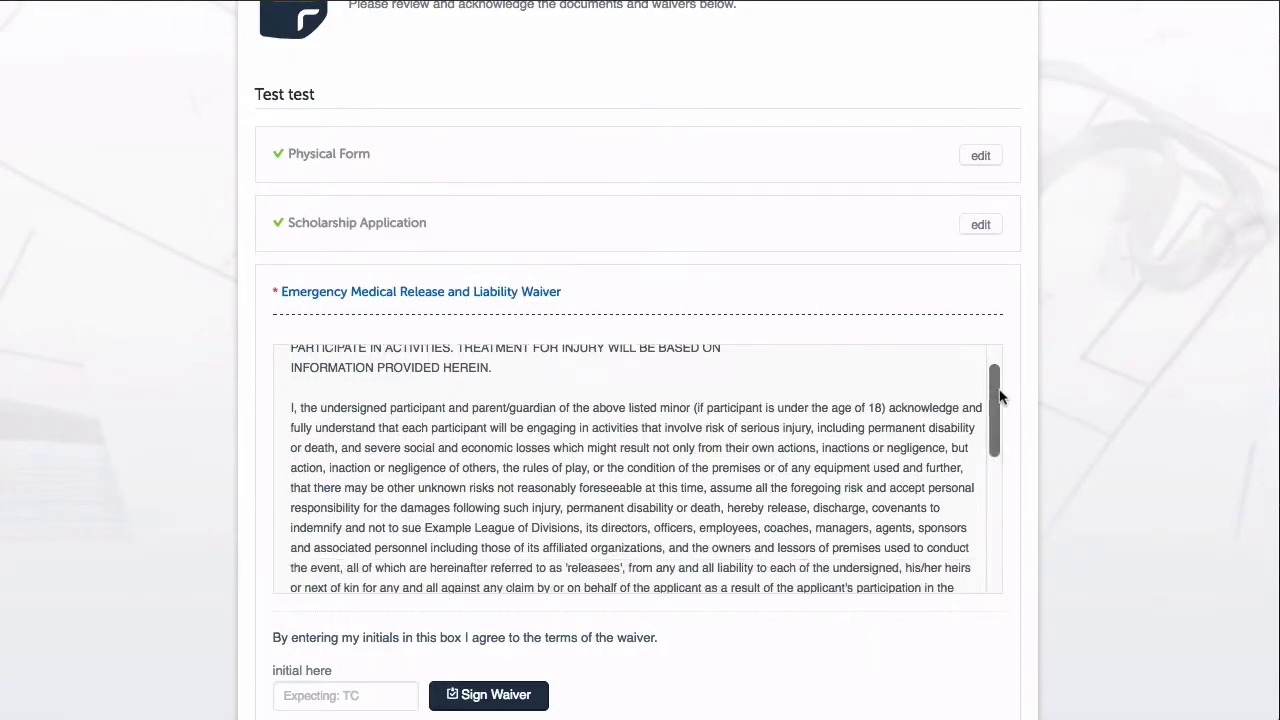
# Mark the required documents done and sign the waiver with the registrant's initials
pyautogui.click(366, 449)
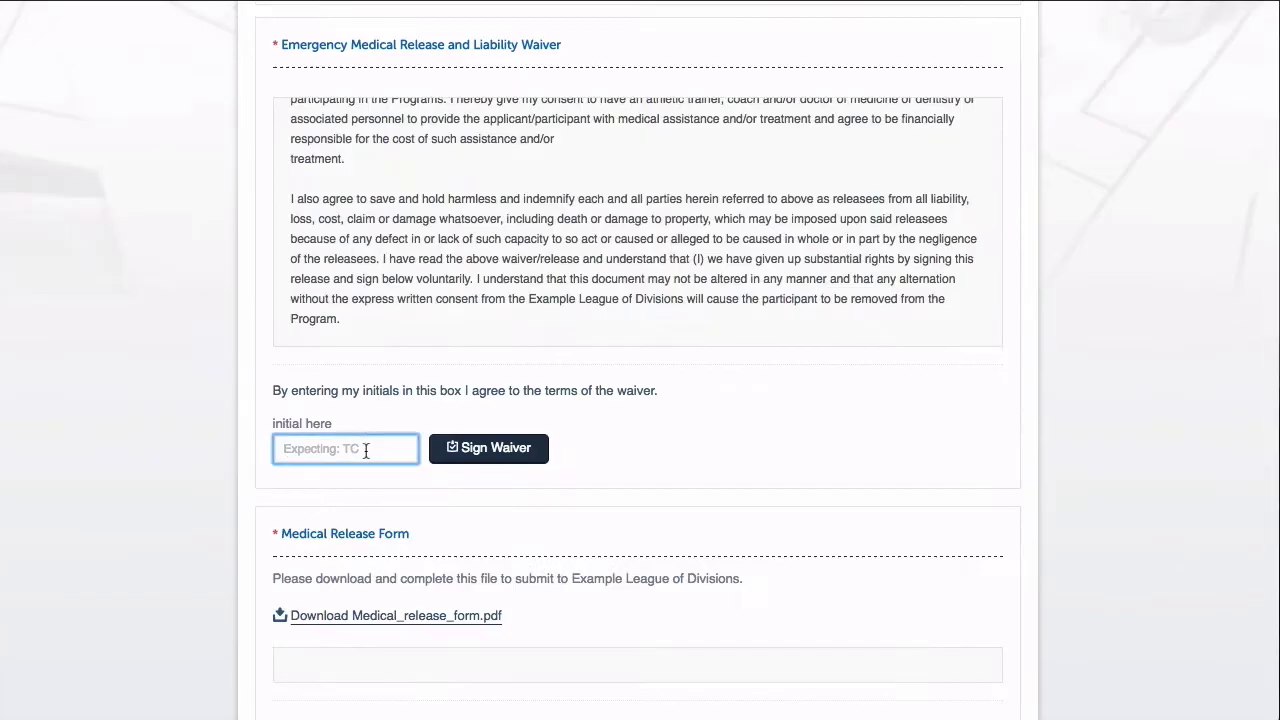
pyautogui.write('TC')
pyautogui.click(488, 448)
# Agree to the registration terms and continue to the Fees step
pyautogui.click(280, 314)
pyautogui.click(920, 503)
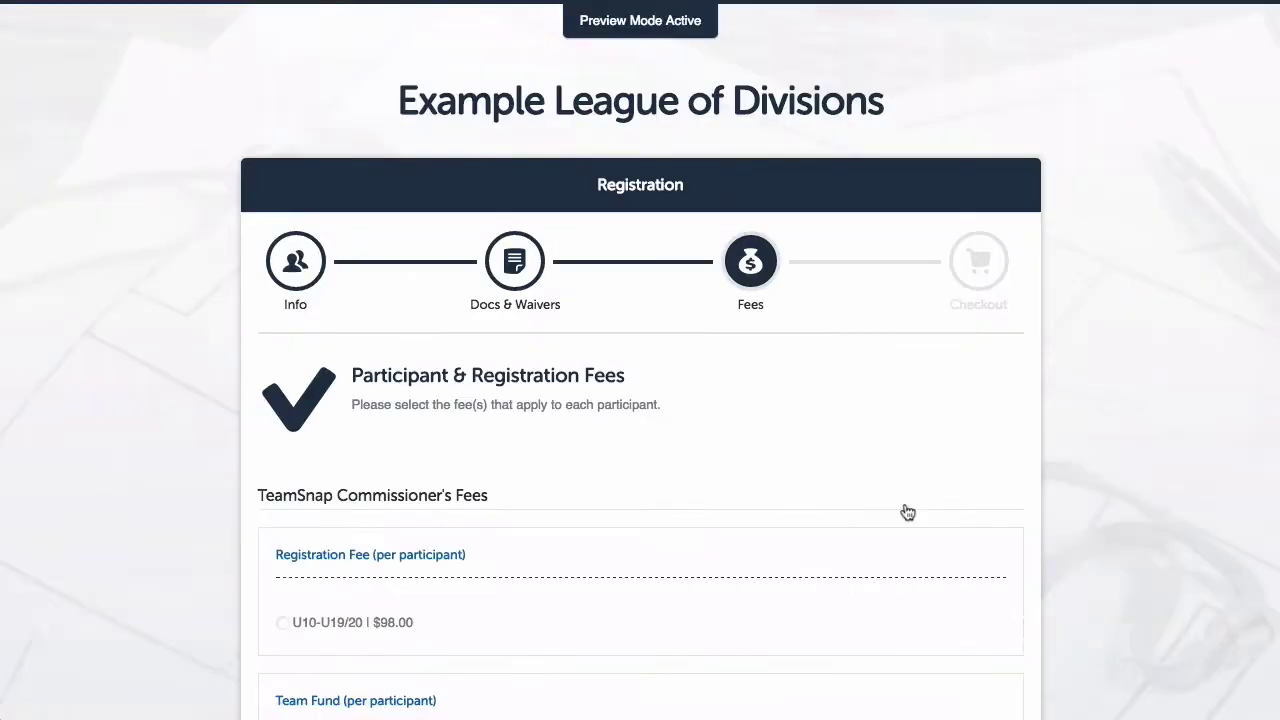
pyautogui.scroll(-4, 907, 512)
# Choose U10-U19/20 ($98), Team Fund ($150) and Boys Kit ($175) fees plus a $25 donation
pyautogui.click(282, 192)
pyautogui.click(288, 337)
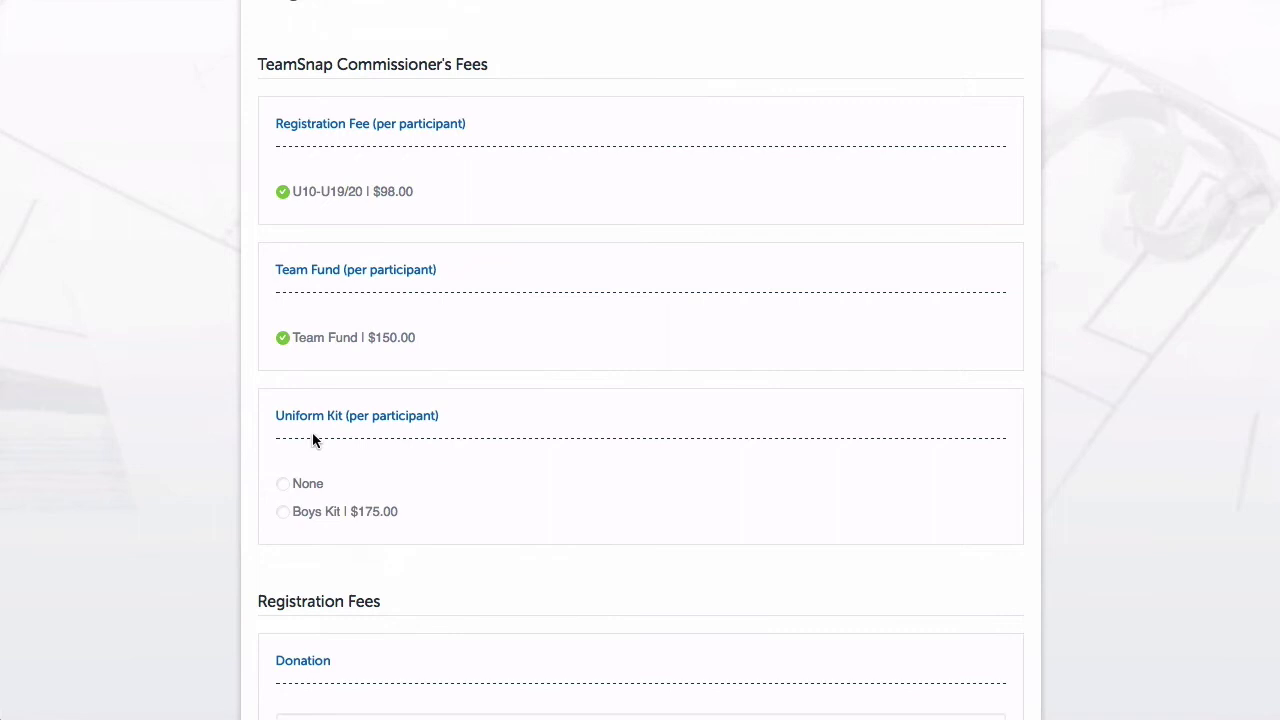
pyautogui.click(283, 511)
pyautogui.scroll(-2, 437, 522)
pyautogui.click(380, 511)
pyautogui.write('25')
pyautogui.click(523, 563)
pyautogui.scroll(-1, 700, 600)
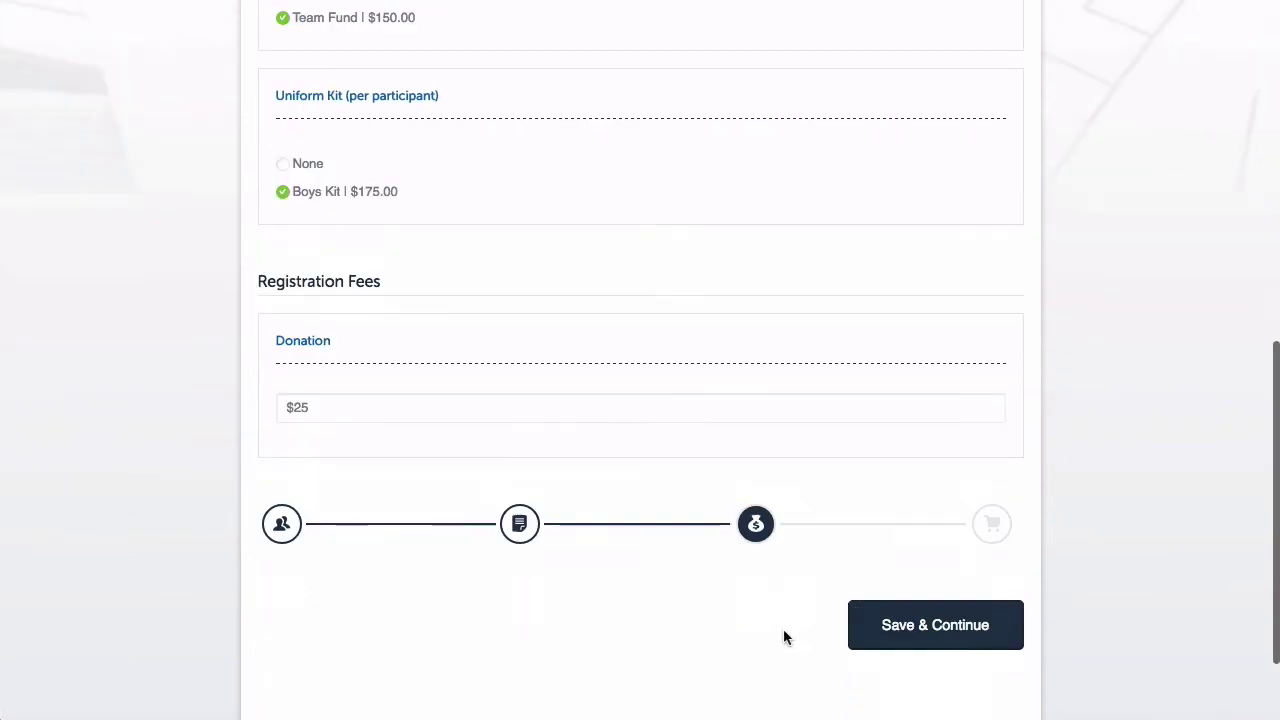
# Save the fees and review the $438.00 checkout total
pyautogui.click(909, 620)
pyautogui.scroll(-3, 1060, 463)
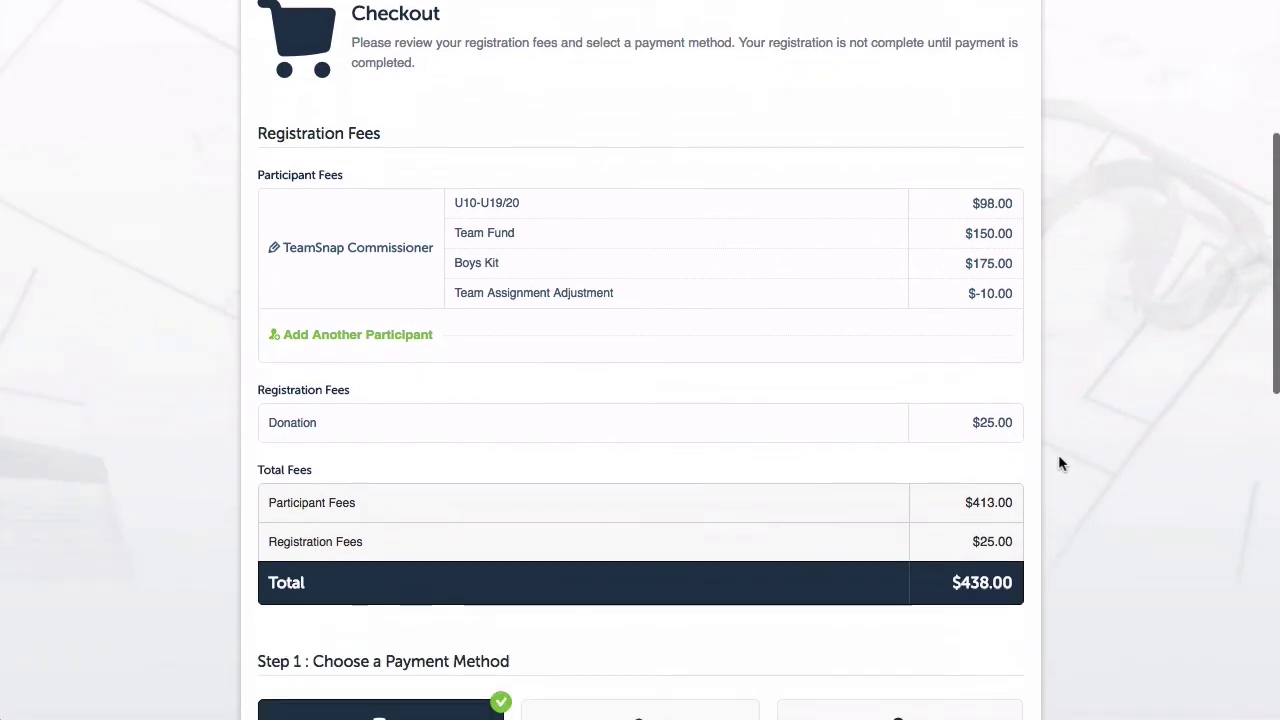
pyautogui.scroll(-1, 1059, 458)
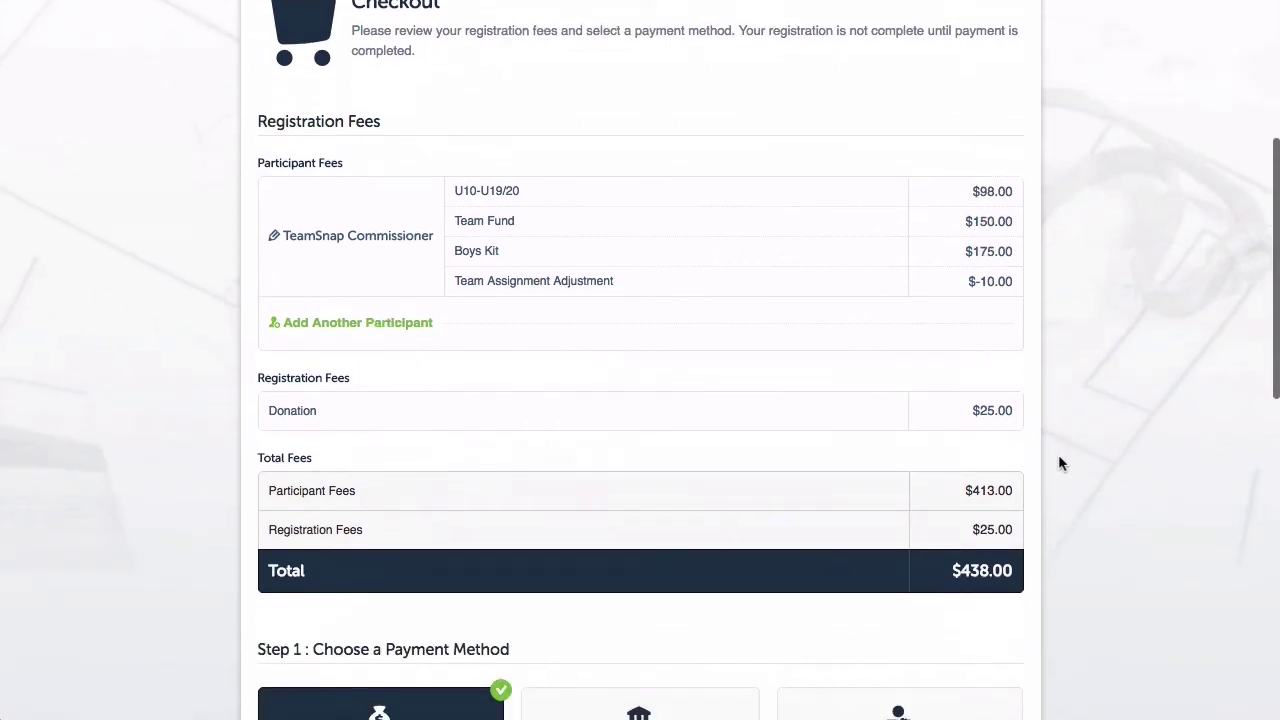
pyautogui.scroll(-5, 1058, 463)
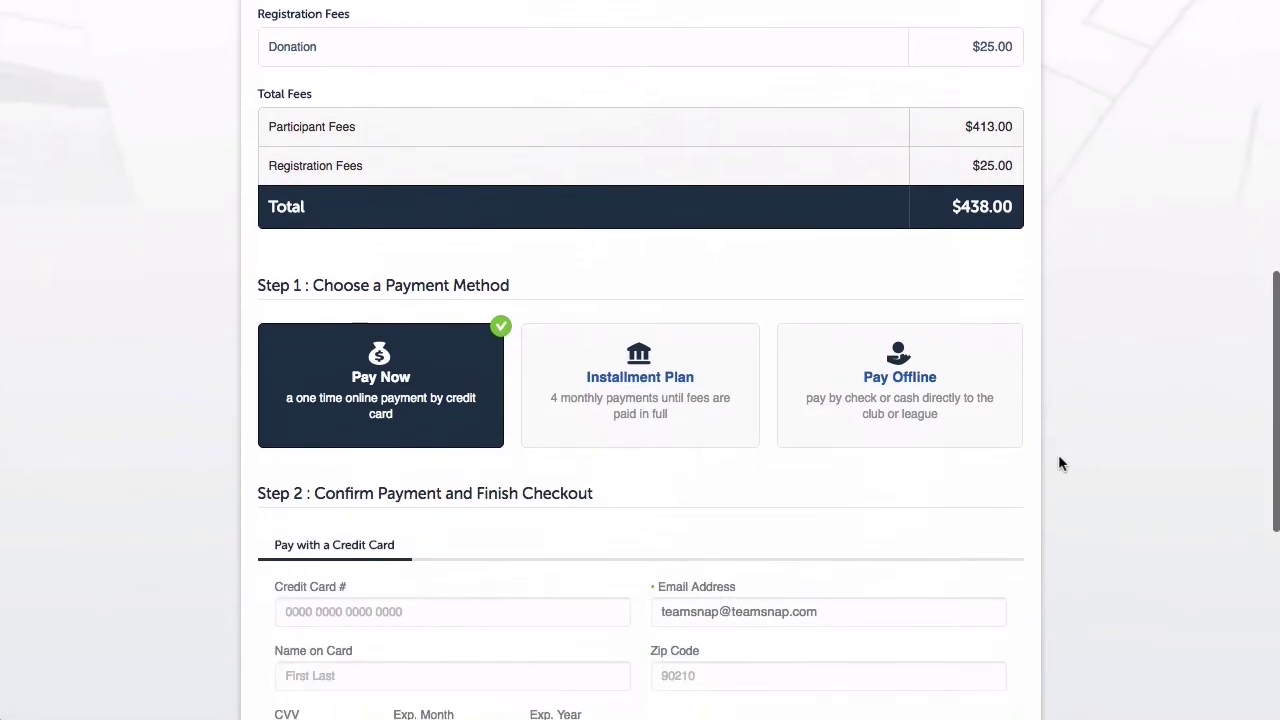
pyautogui.scroll(-4, 1061, 463)
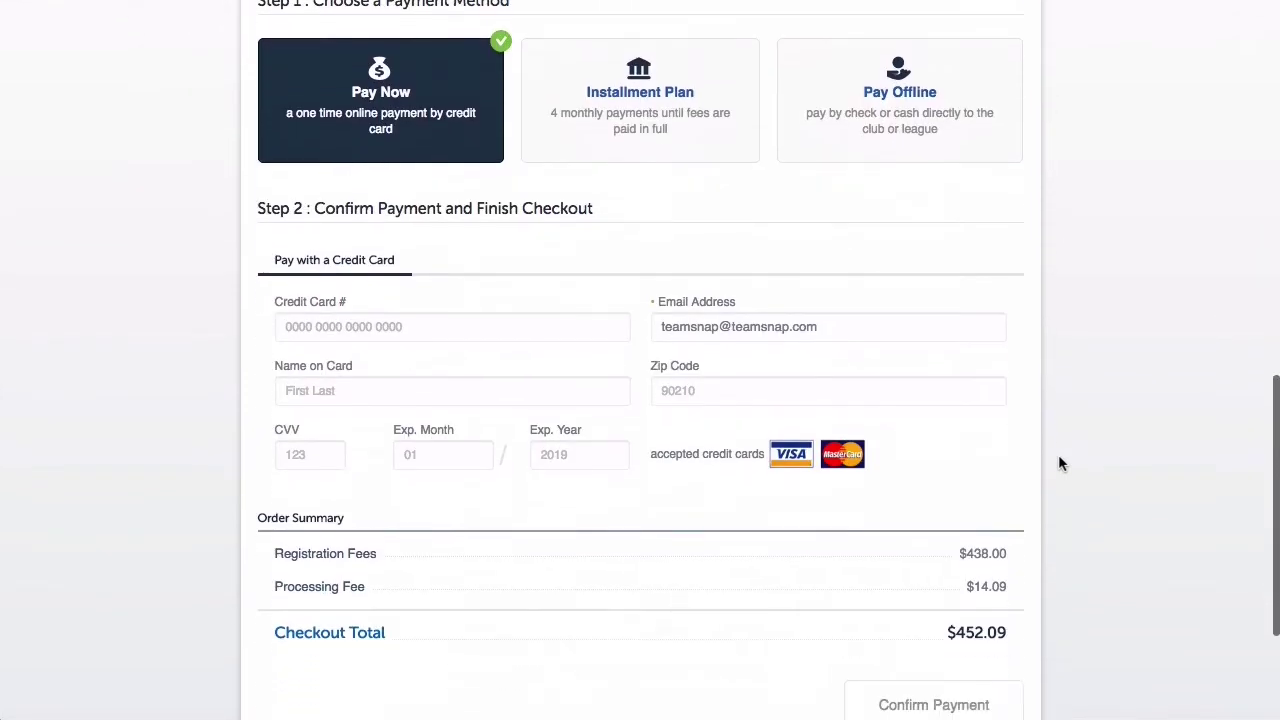
pyautogui.scroll(-3, 1061, 463)
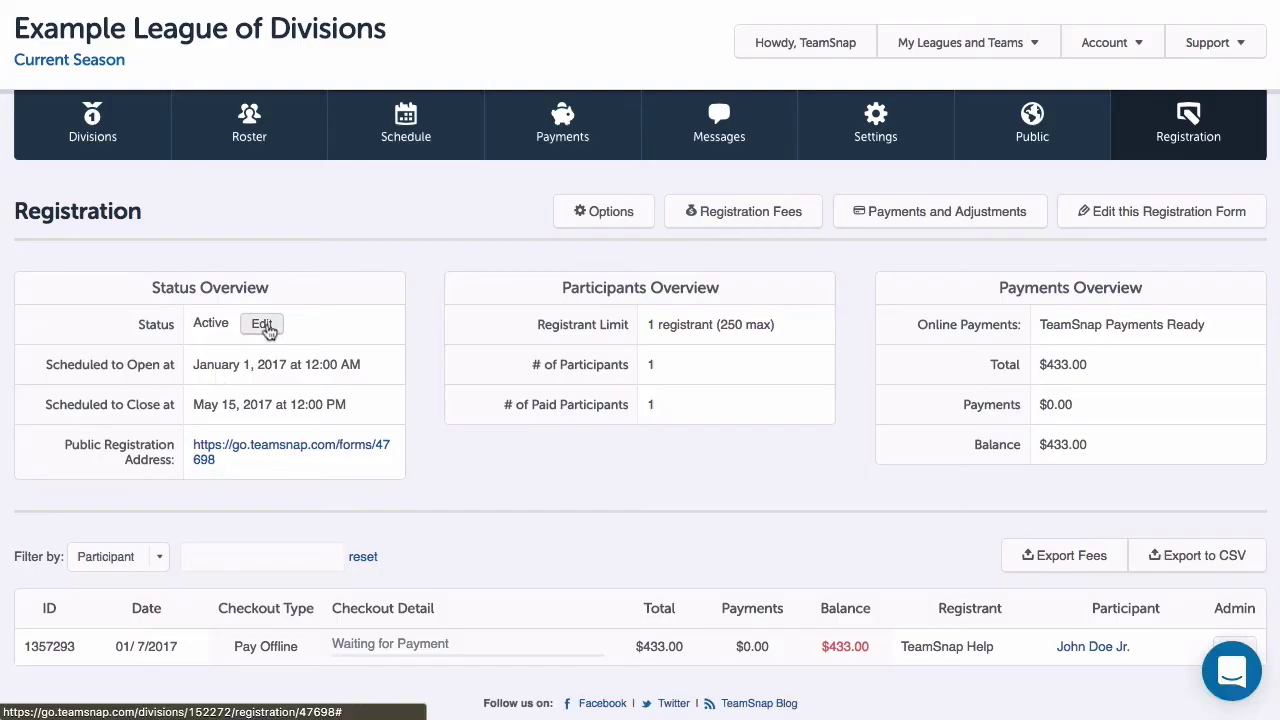
# Check the registration's open and close dates, then return to the Registration Dashboard
pyautogui.click(264, 325)
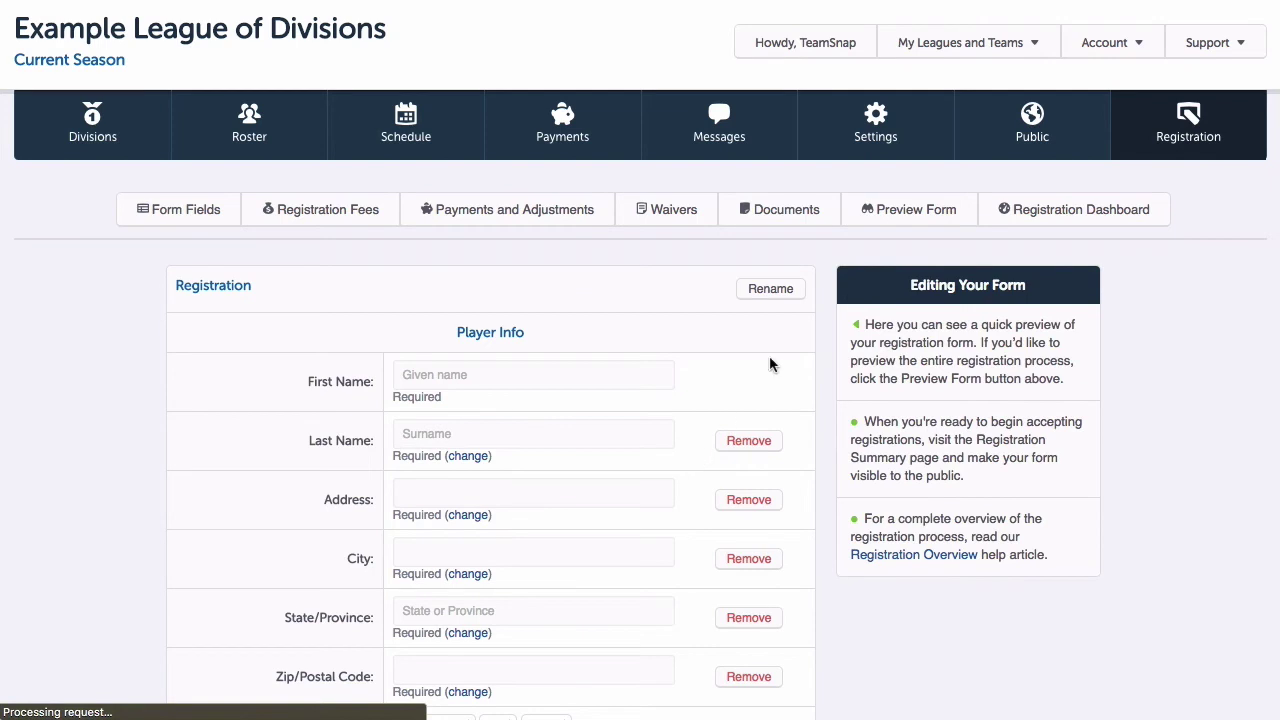
pyautogui.click(1014, 218)
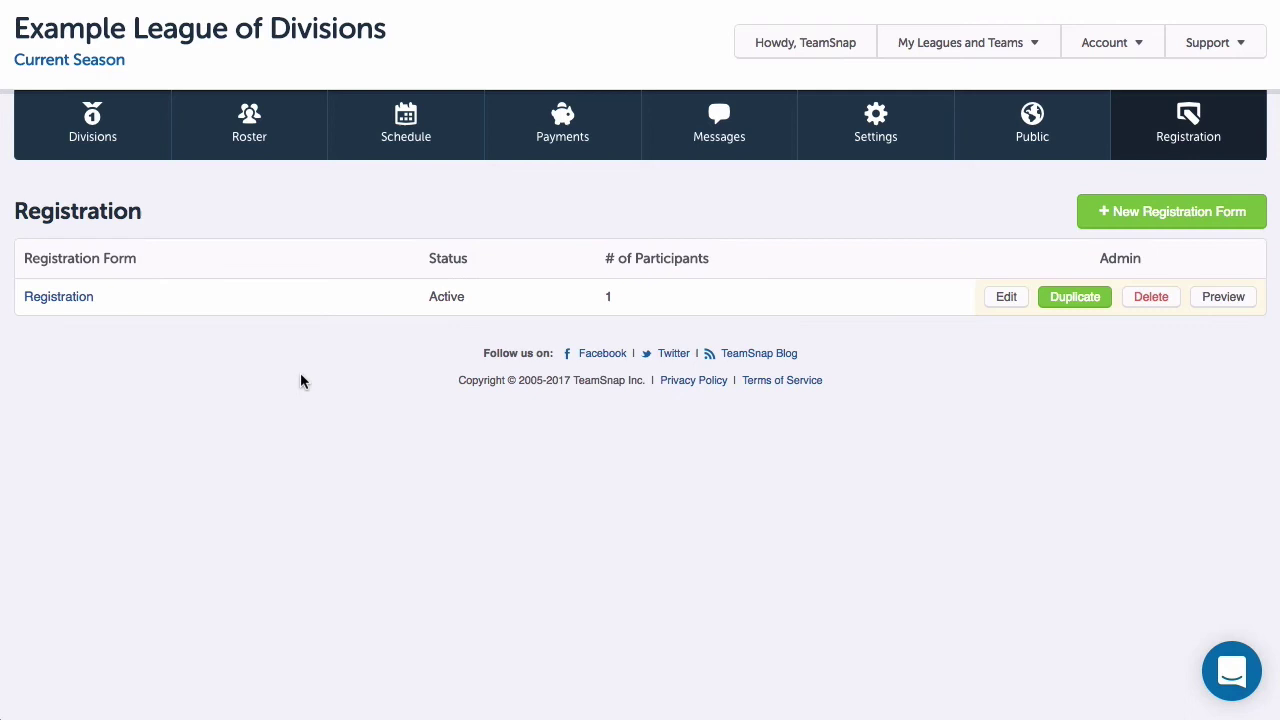
# Open the Registration form's overview and scroll down to its participant entry
pyautogui.click(77, 298)
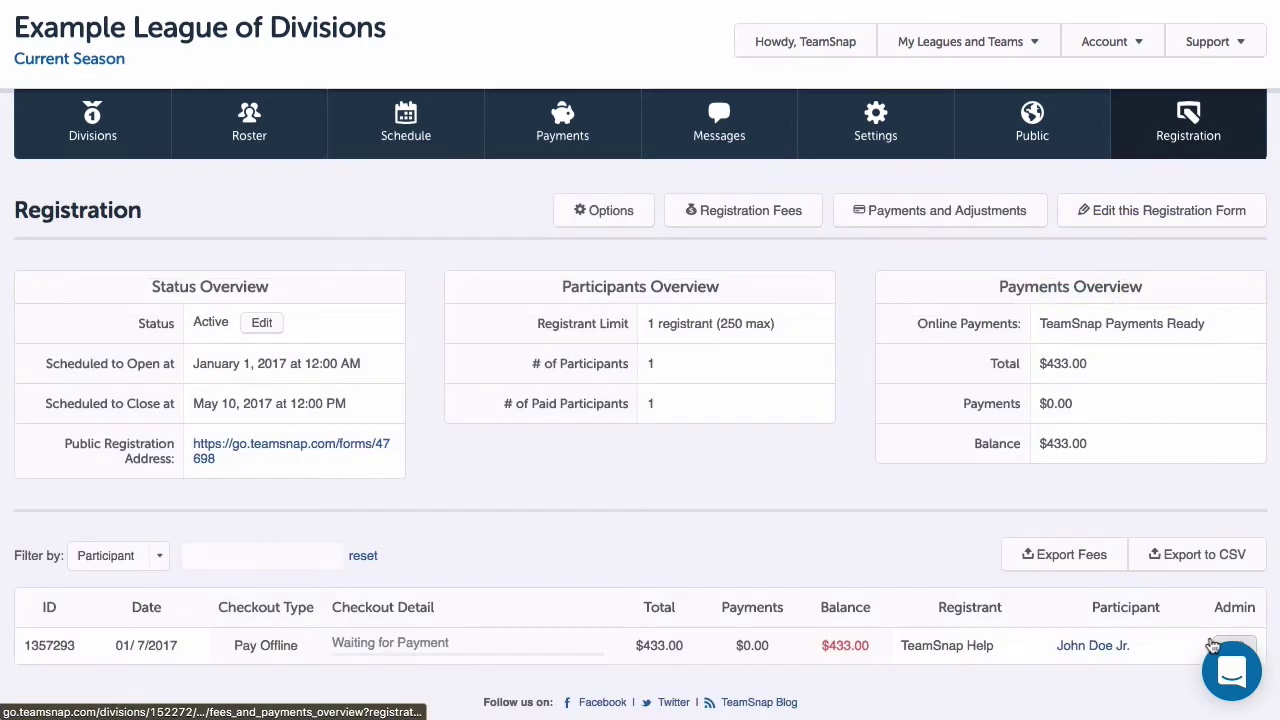
pyautogui.scroll(-1, 1228, 605)
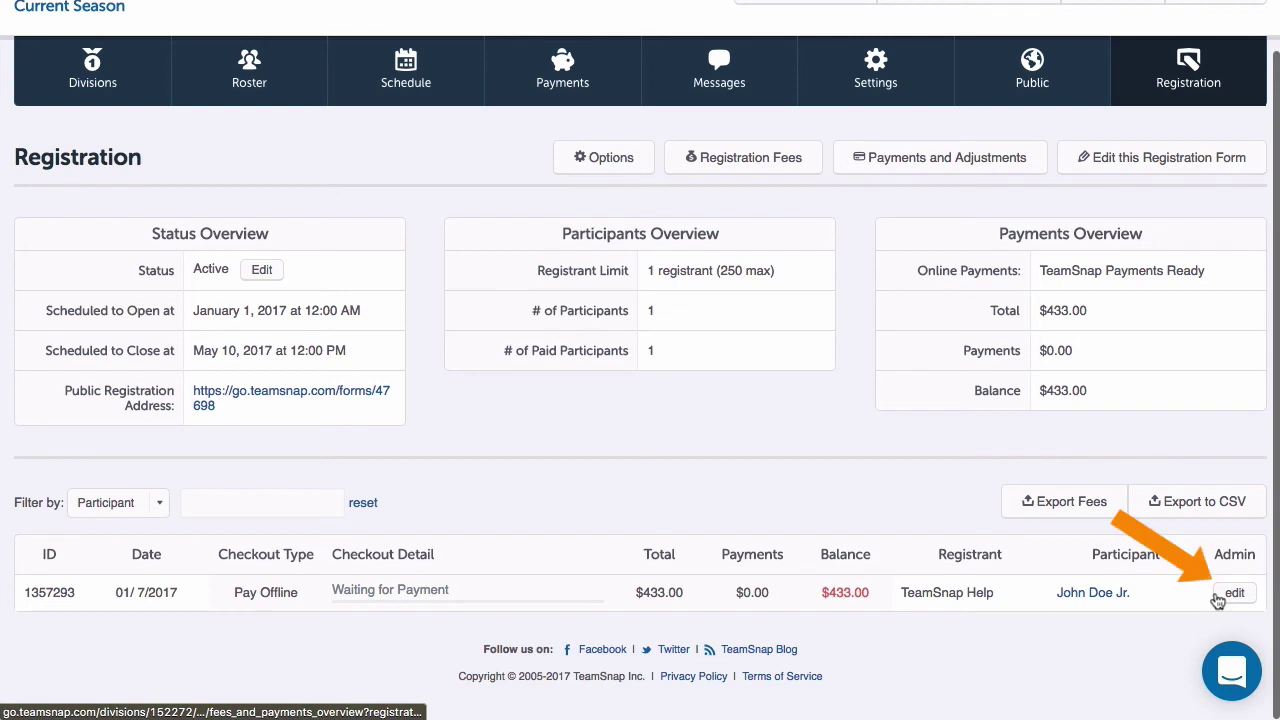
# Apply a -10 'Special discount' adjustment in the participant's transaction summary
pyautogui.click(1232, 594)
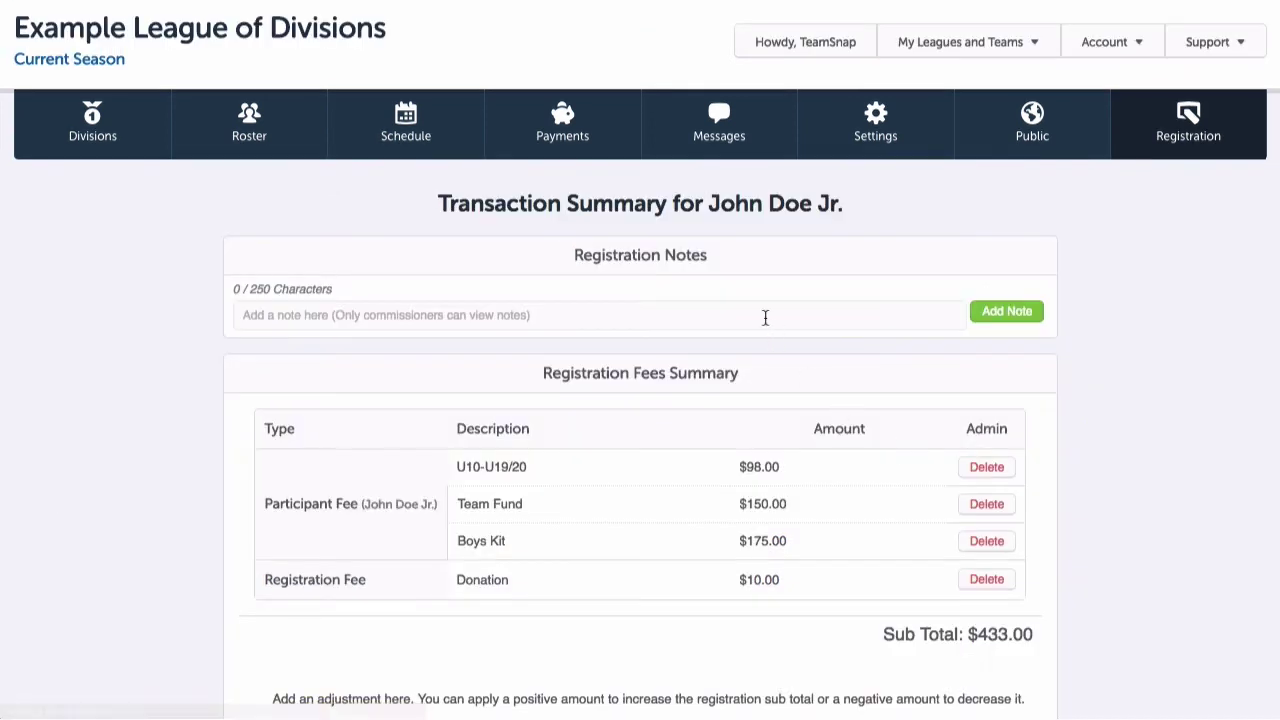
pyautogui.scroll(-2, 766, 323)
pyautogui.scroll(-1, 962, 357)
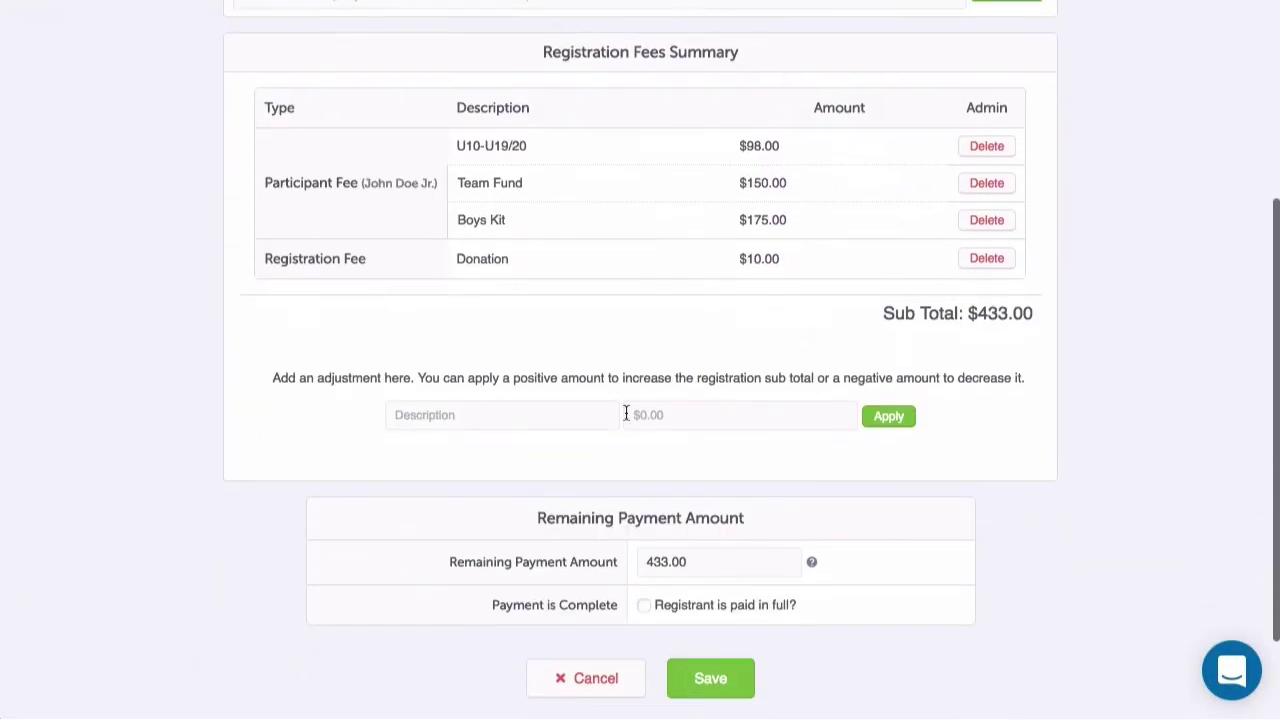
pyautogui.click(575, 414)
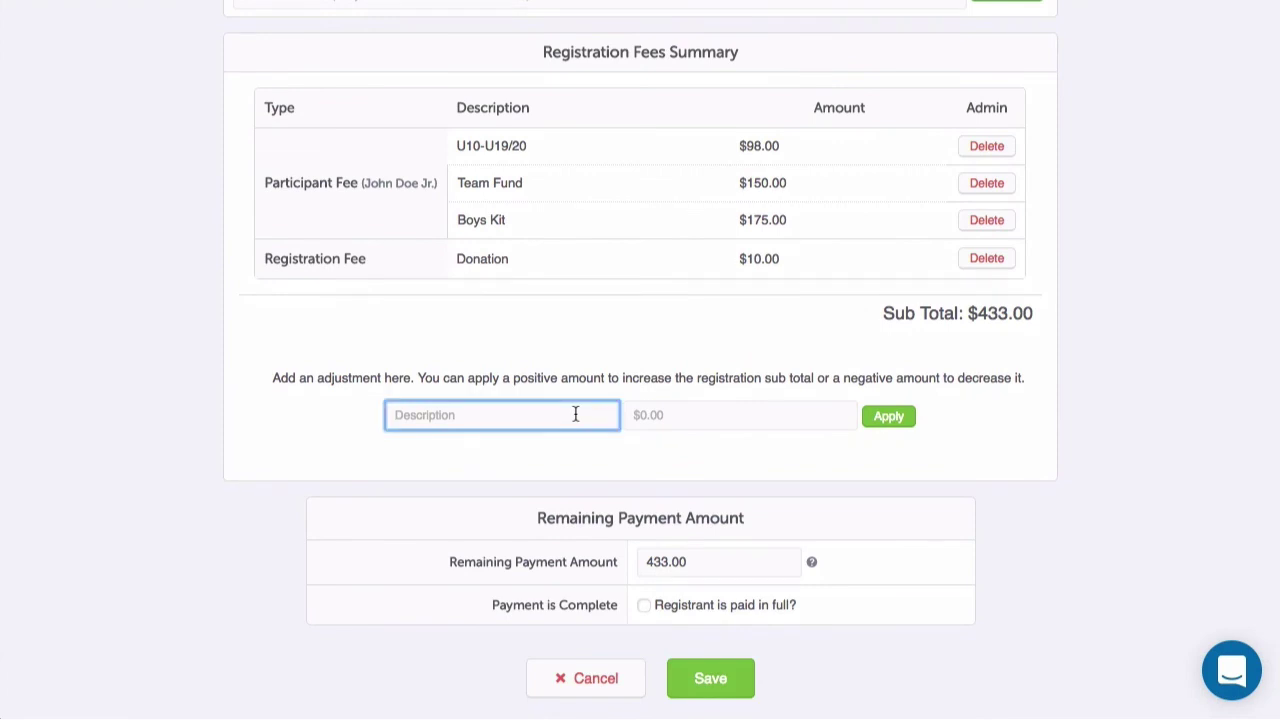
pyautogui.write('Special discount')
pyautogui.press('Tab')
pyautogui.write('-10')
pyautogui.click(888, 416)
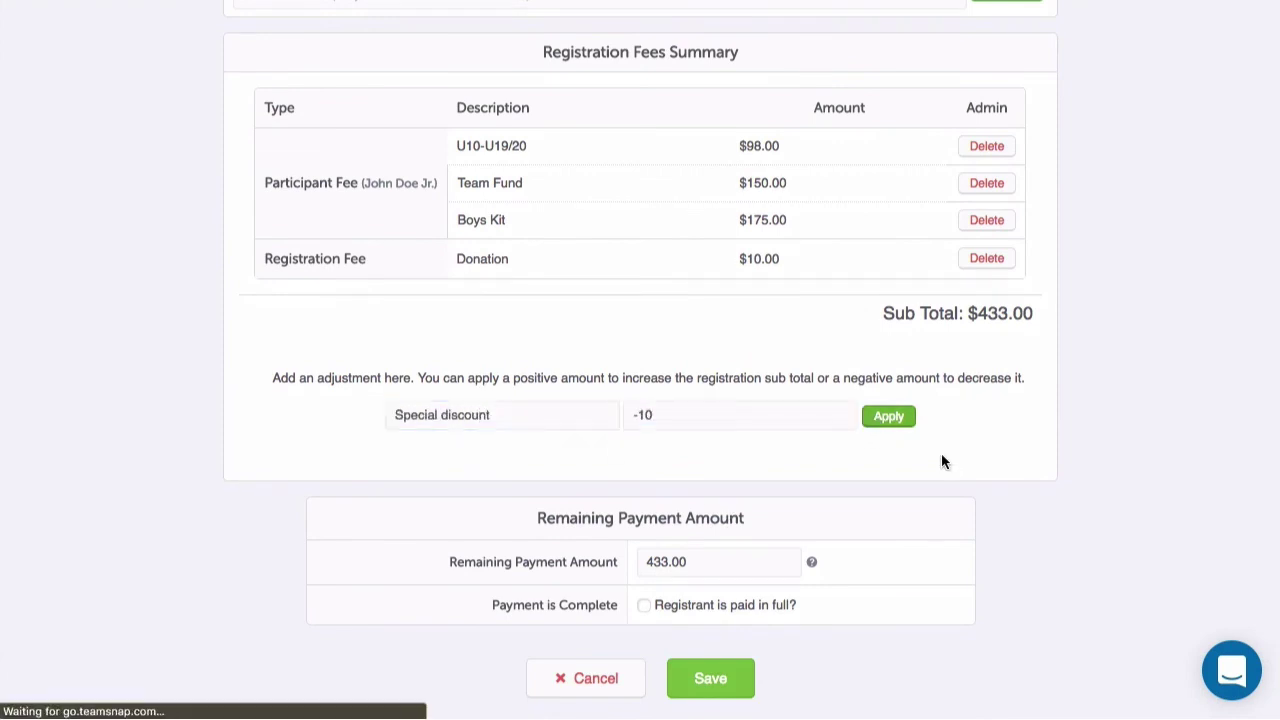
# Mark the registrant as paid in full, save, and open the participant's record
pyautogui.scroll(-6, 948, 462)
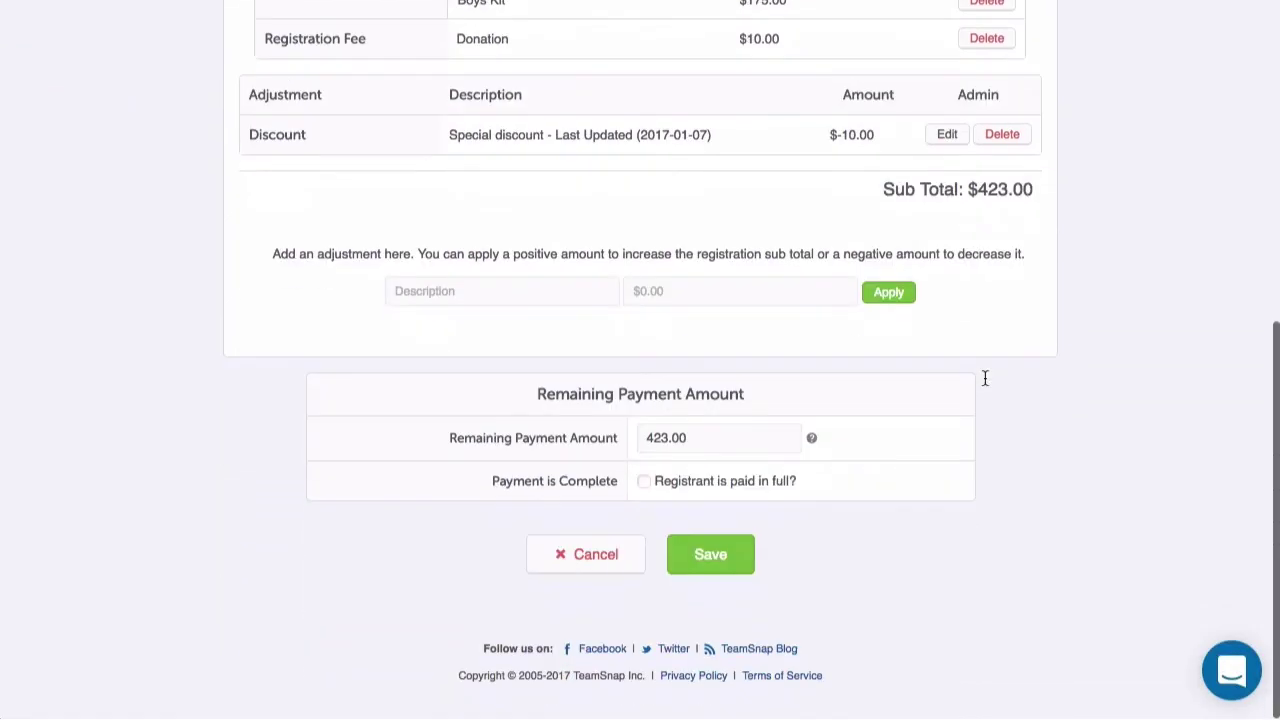
pyautogui.click(644, 483)
pyautogui.click(712, 556)
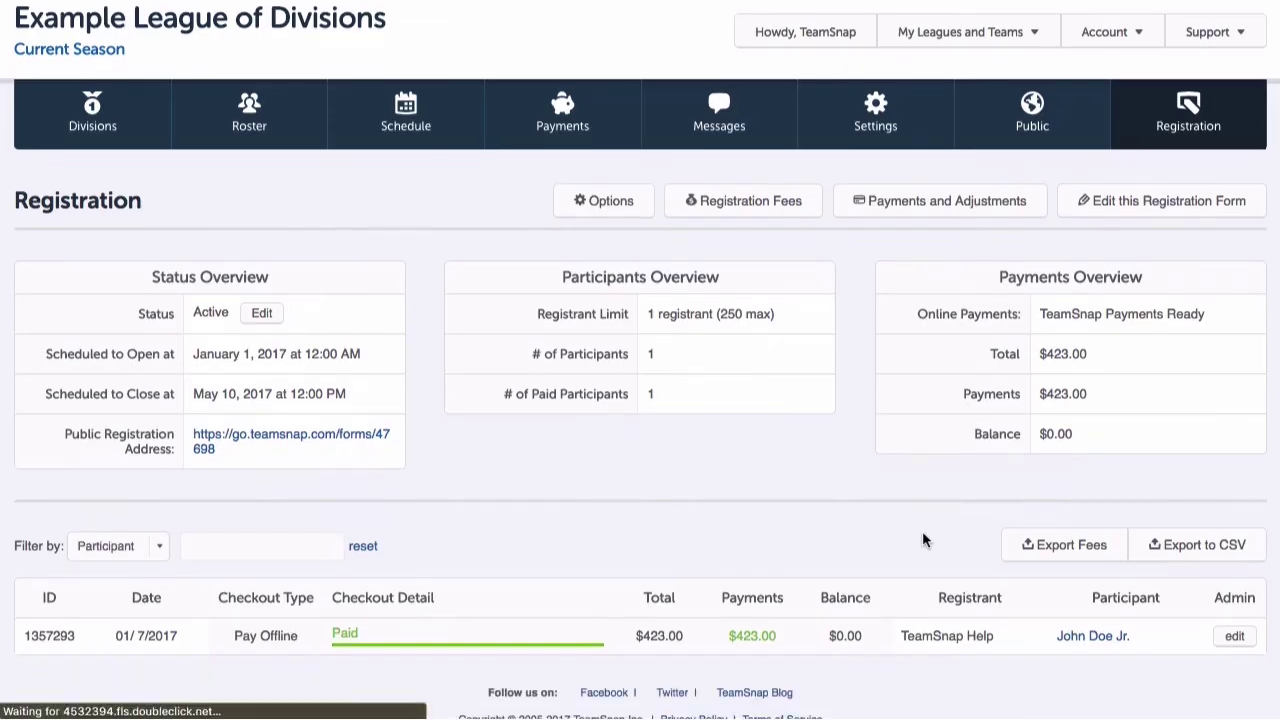
pyautogui.scroll(-1, 922, 531)
pyautogui.click(1088, 595)
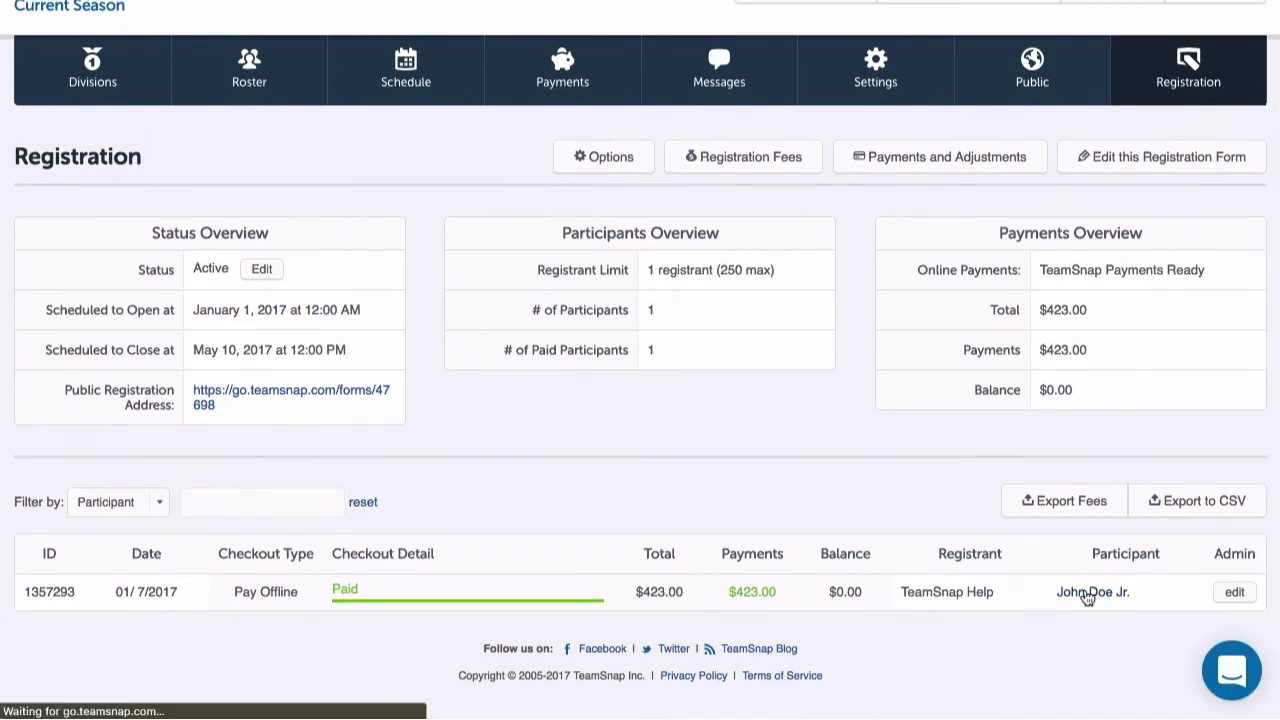